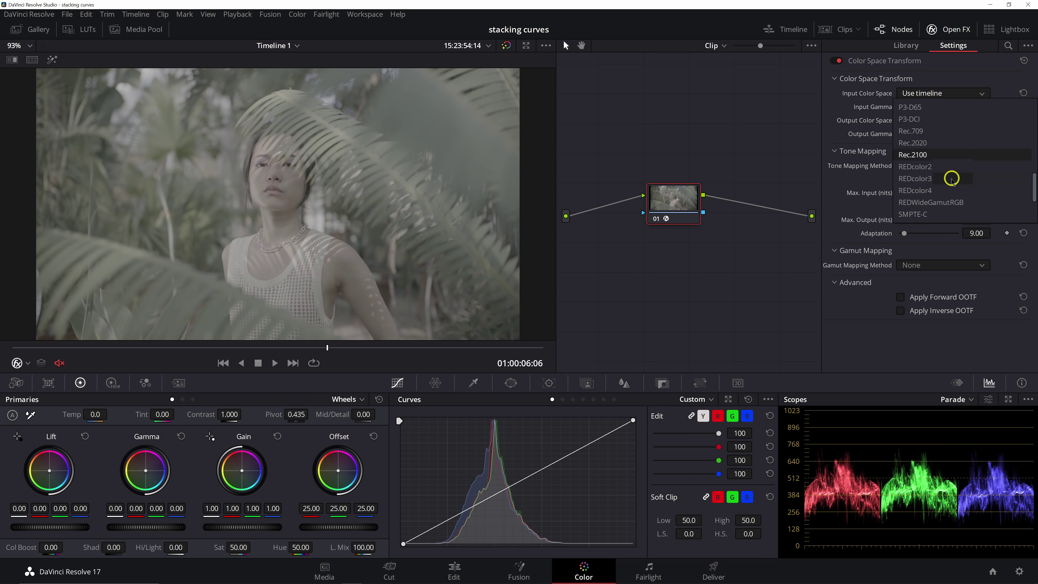
# Set the Color Space Transform's input color space to REDWideGamutRGB and its input gamma to RED Log3G10.
pyautogui.click(958, 155)
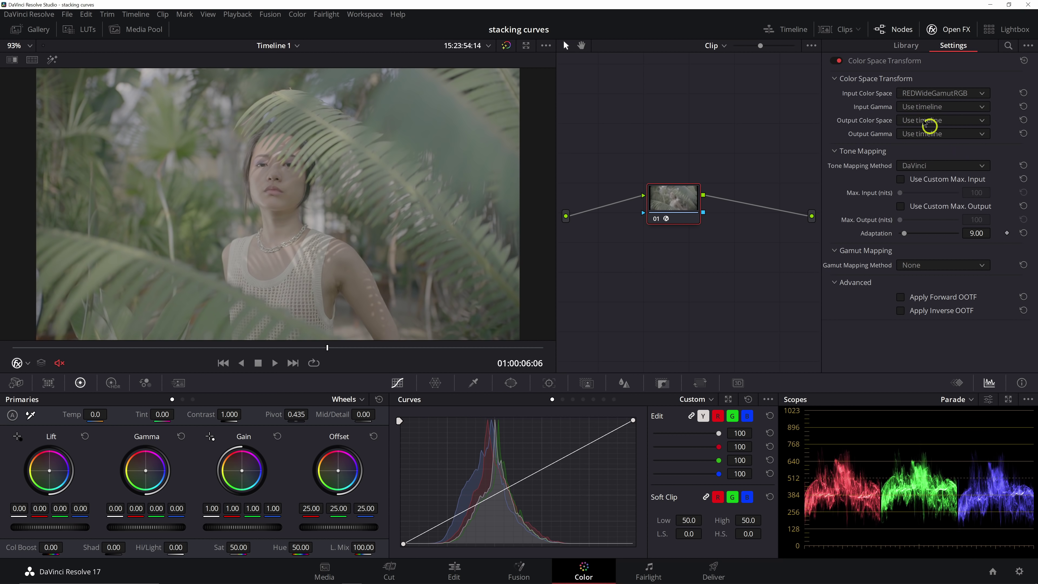
pyautogui.click(915, 106)
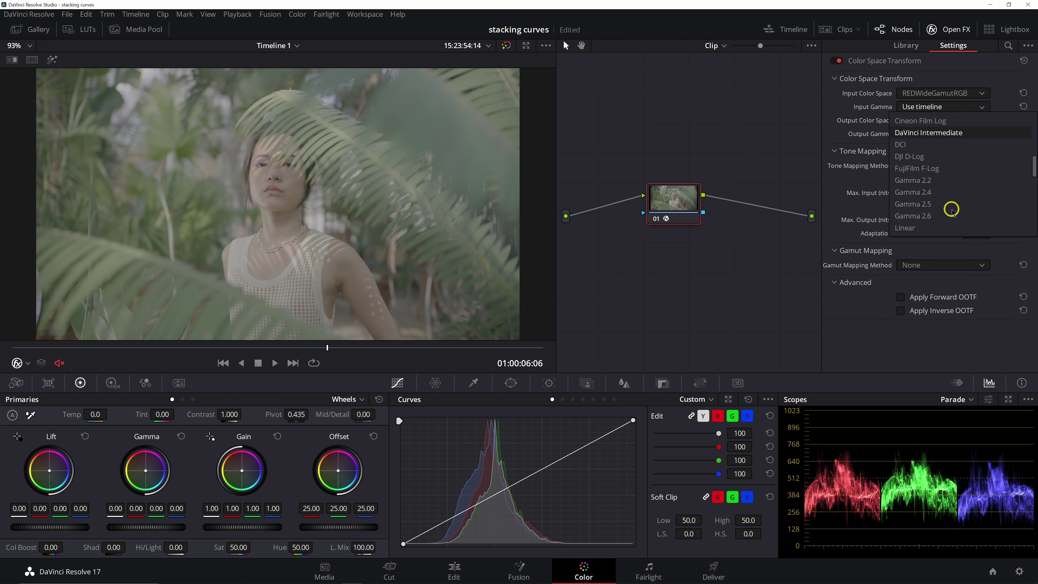
pyautogui.scroll(-7, 952, 208)
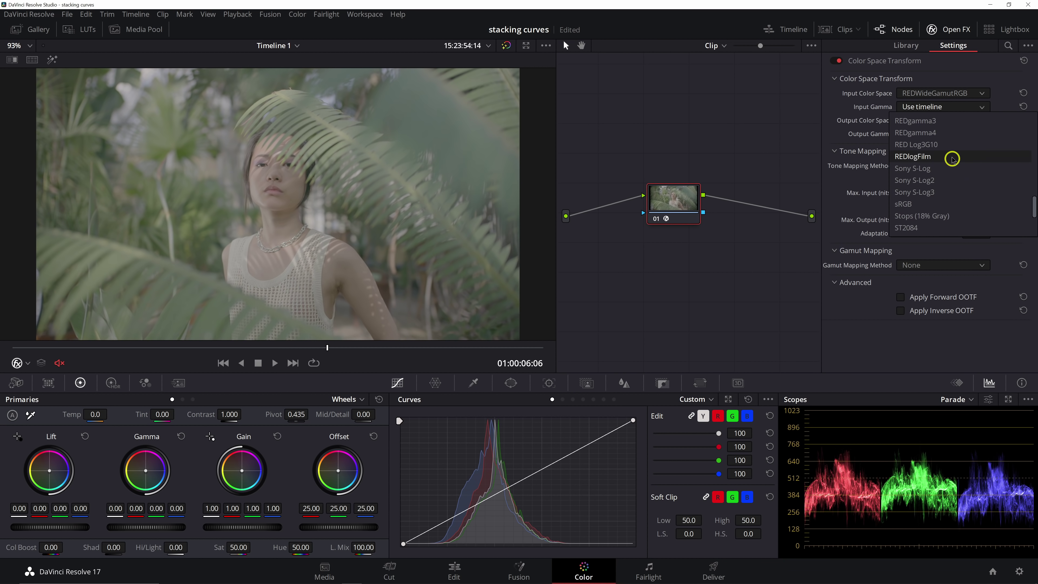
pyautogui.click(940, 143)
# Set the transform's output color space to Rec.709 and its output gamma to Gamma 2.4.
pyautogui.click(924, 119)
pyautogui.scroll(-10, 950, 223)
pyautogui.scroll(4, 949, 200)
pyautogui.click(940, 143)
pyautogui.click(926, 133)
pyautogui.scroll(-8, 944, 213)
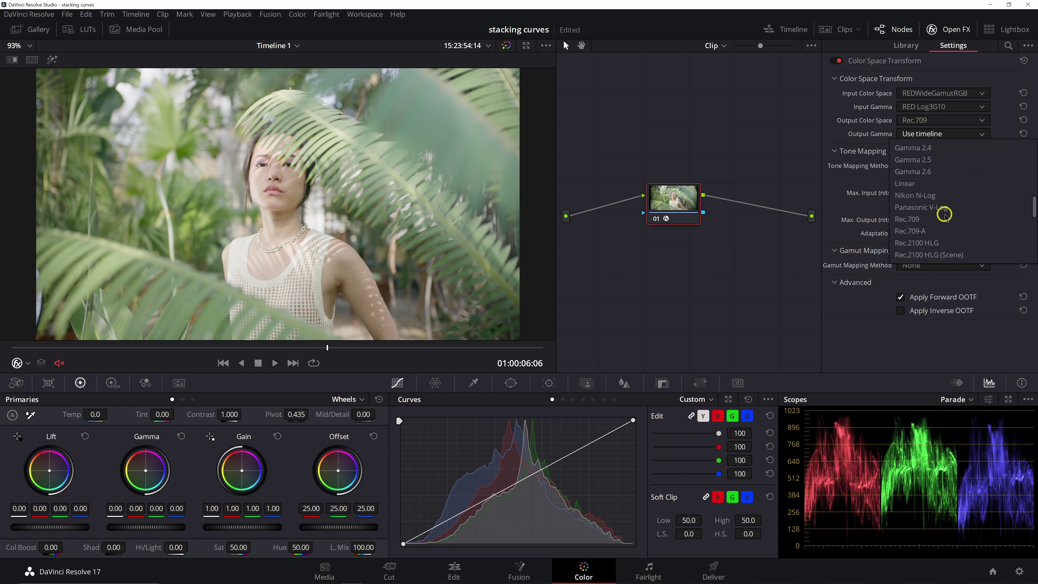
pyautogui.click(936, 170)
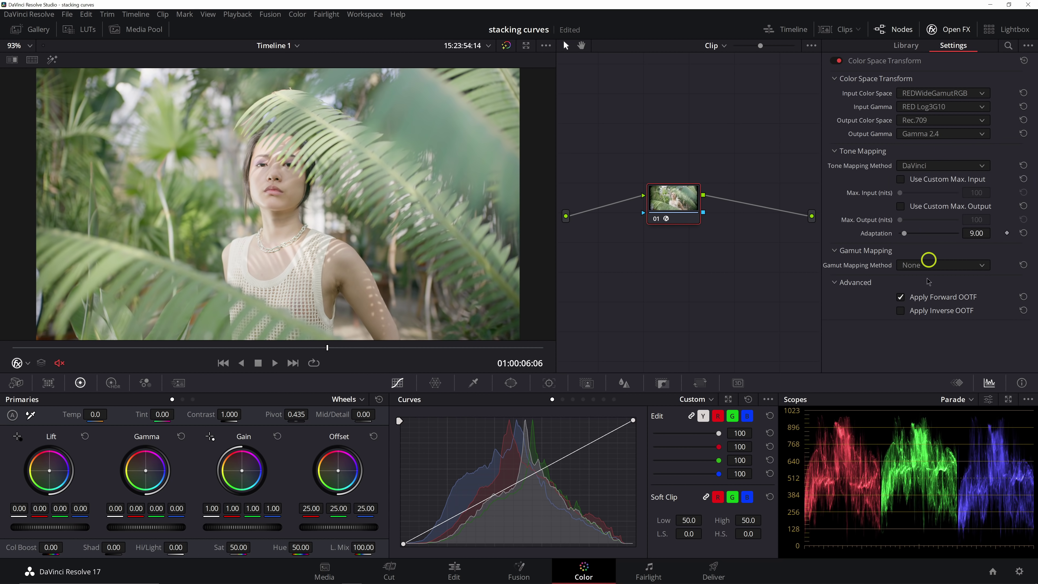
# Check the timeline color space in the project's color management settings and close them without changes.
pyautogui.click(1019, 571)
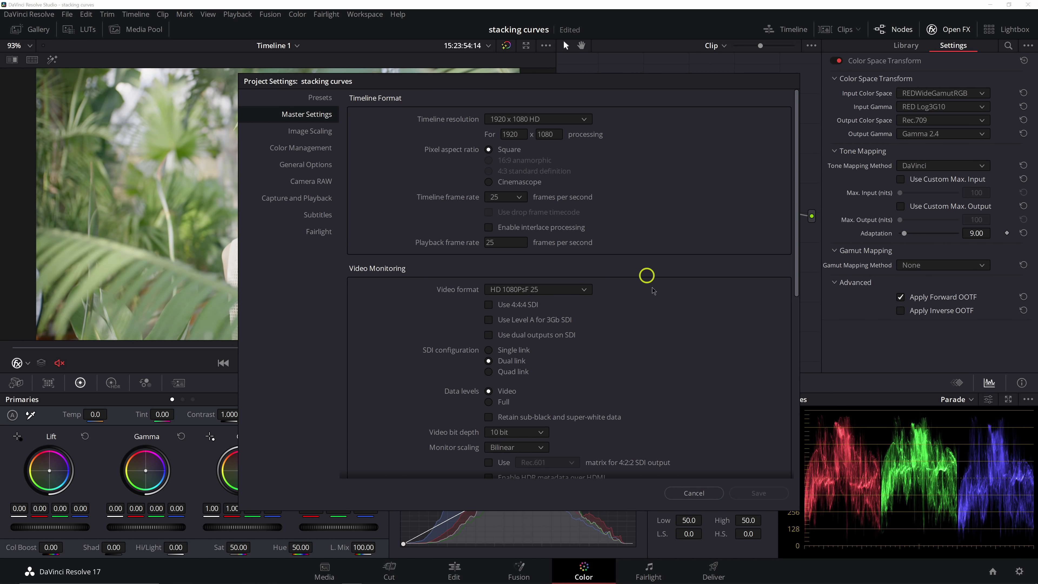
pyautogui.click(290, 149)
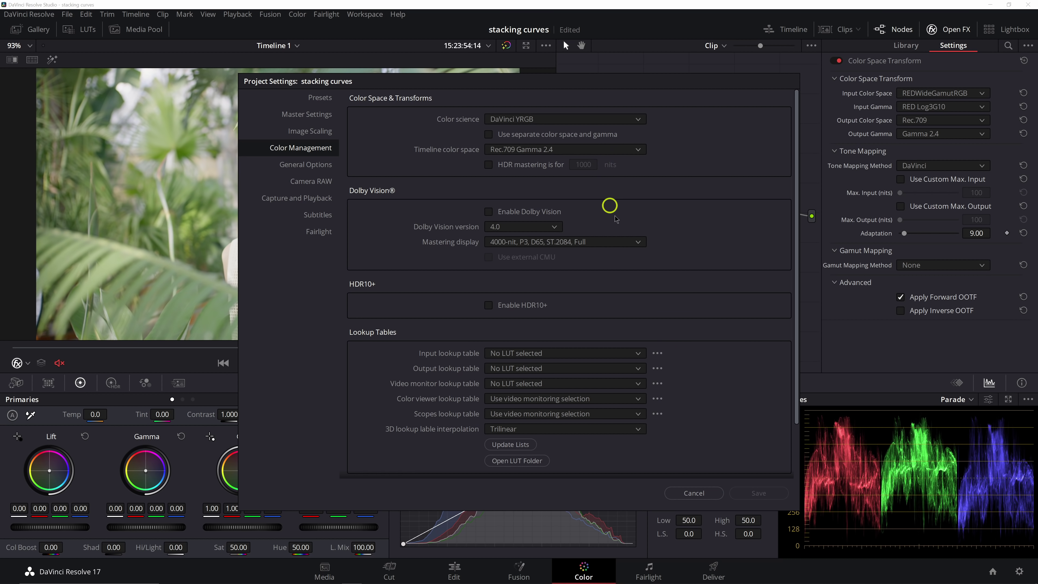
pyautogui.click(694, 493)
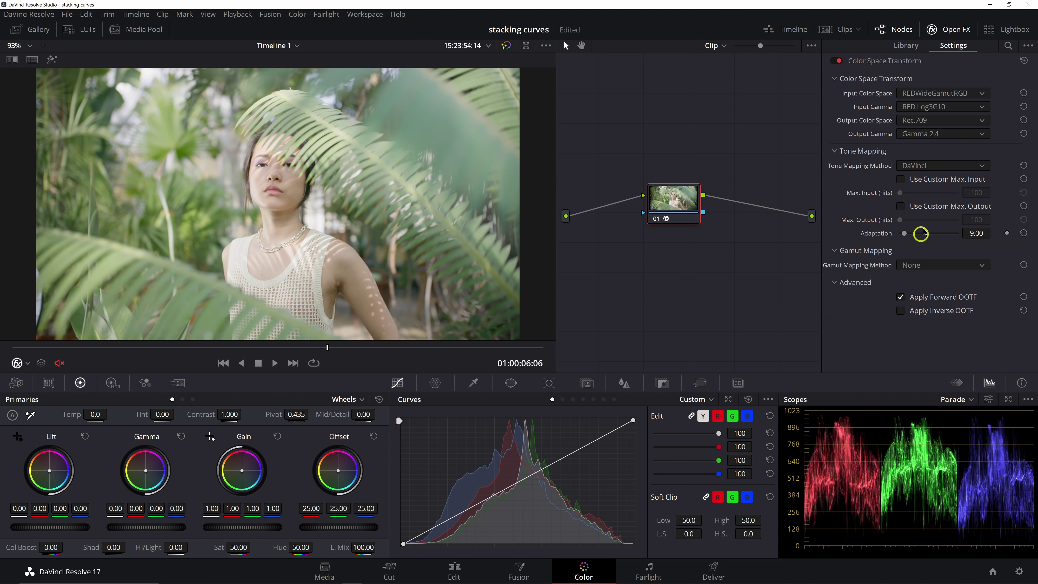
# Try Luminance Mapping as the transform's tone mapping method and restore the DaVinci method.
pyautogui.click(946, 166)
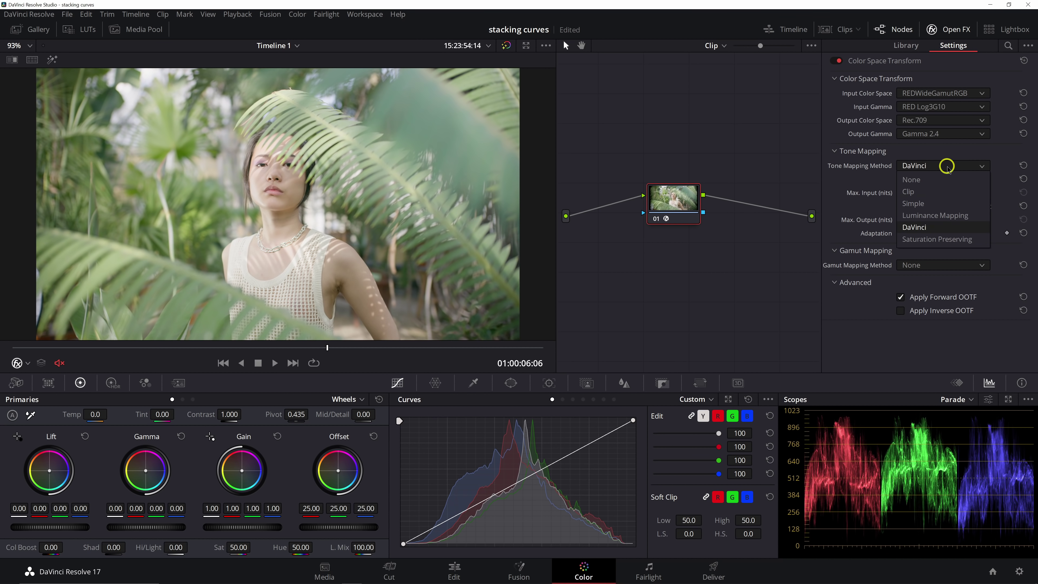
pyautogui.click(941, 216)
pyautogui.click(936, 165)
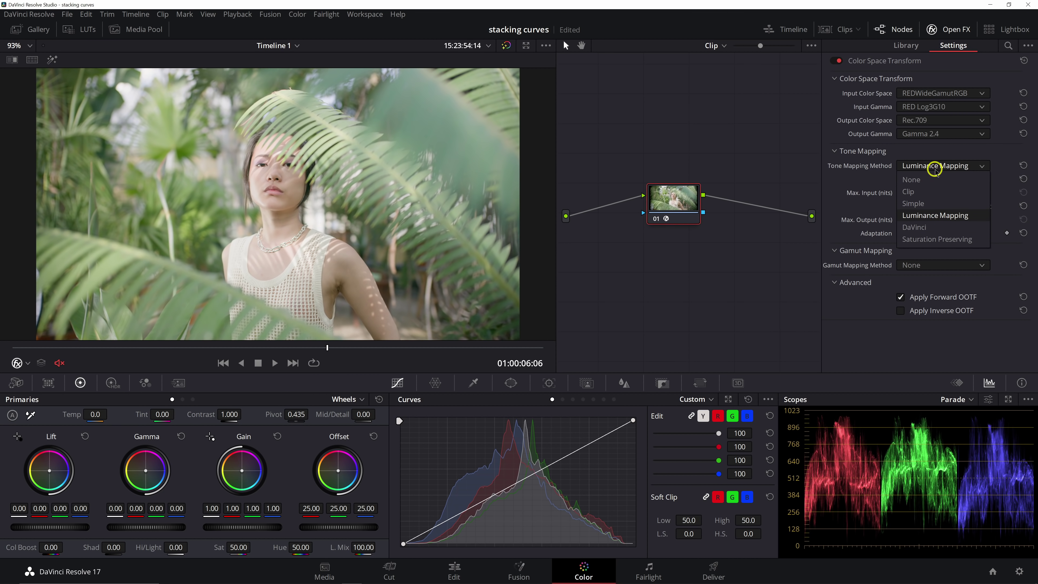
pyautogui.click(949, 192)
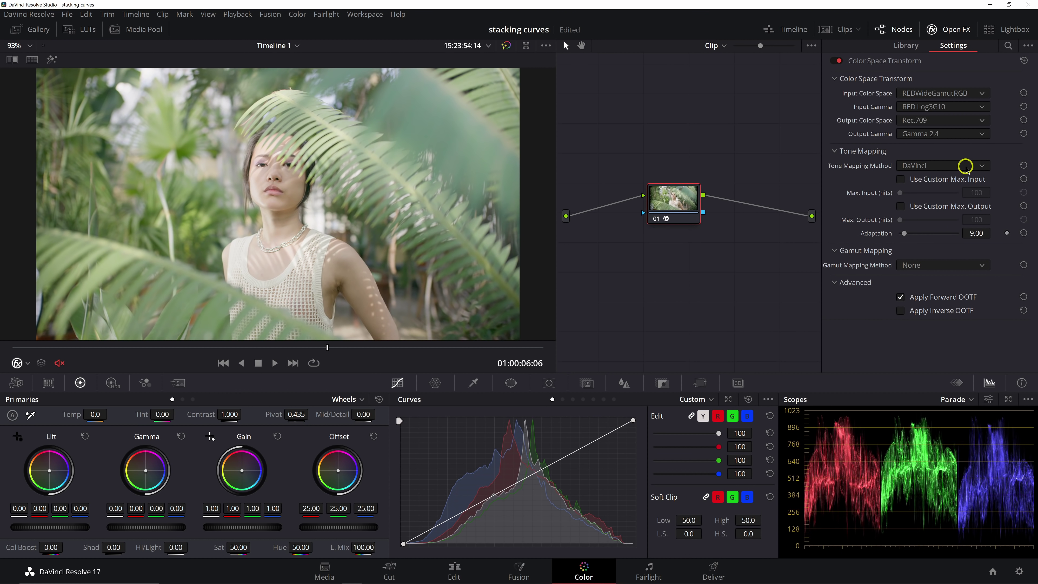
# Close the effect settings, move the transform node close to the graph's output, and label it CST.
pyautogui.click(959, 30)
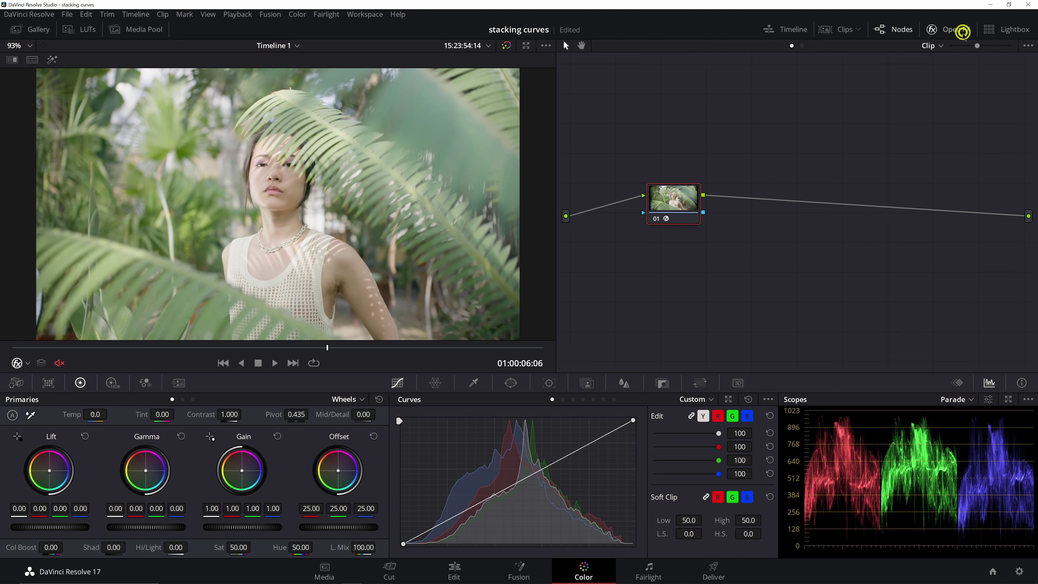
pyautogui.moveTo(670, 203); pyautogui.dragTo(886, 207)
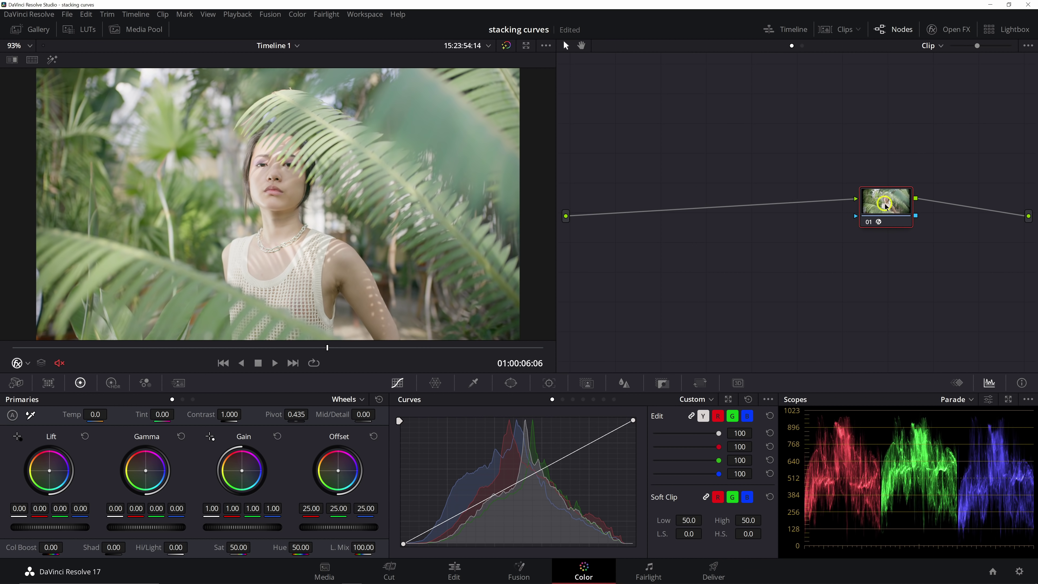
pyautogui.doubleClick(886, 207)
pyautogui.write('cst')
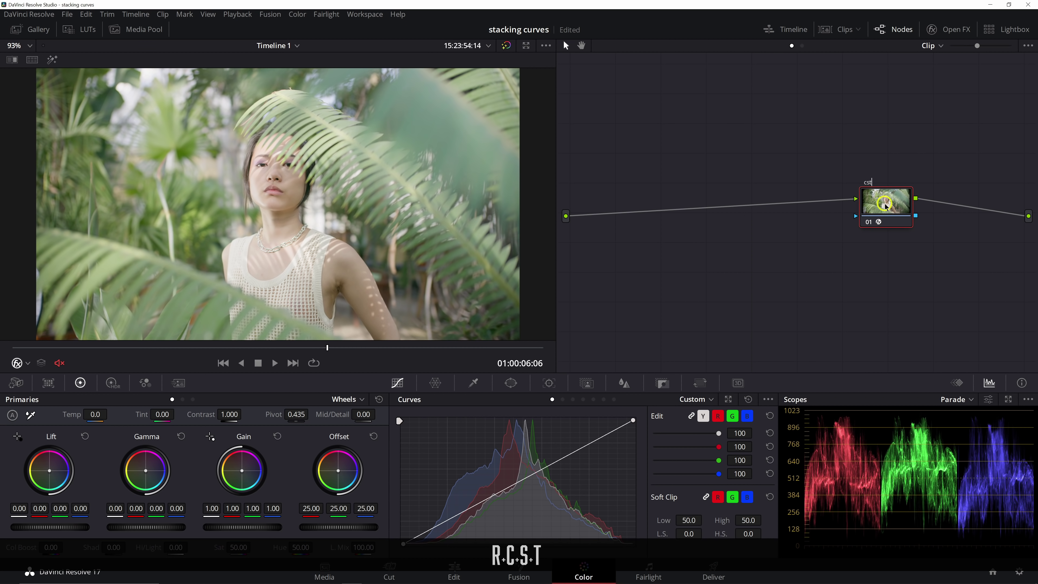
pyautogui.press('BackSpace')
pyautogui.press('capslock')
pyautogui.press('BackSpace')
pyautogui.press('BackSpace')
pyautogui.write('CST')
pyautogui.press('Return')
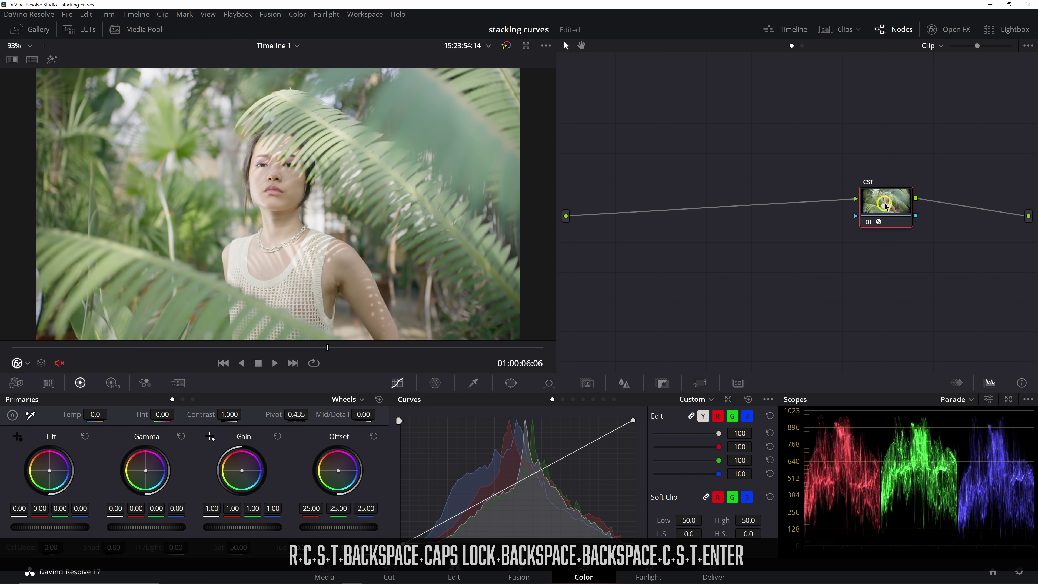
# Add two serial nodes before the CST node and arrange all three in a row.
pyautogui.hotkey('shift', 's')
pyautogui.hotkey('shift', 's')
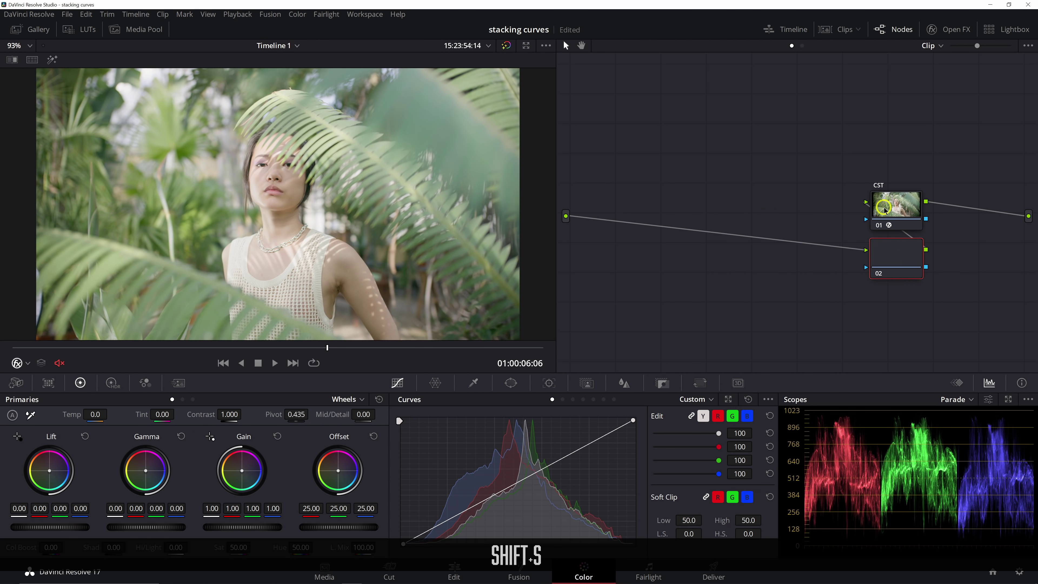
pyautogui.moveTo(892, 302); pyautogui.dragTo(665, 204)
pyautogui.moveTo(893, 258); pyautogui.dragTo(757, 205)
pyautogui.moveTo(888, 202); pyautogui.dragTo(889, 195)
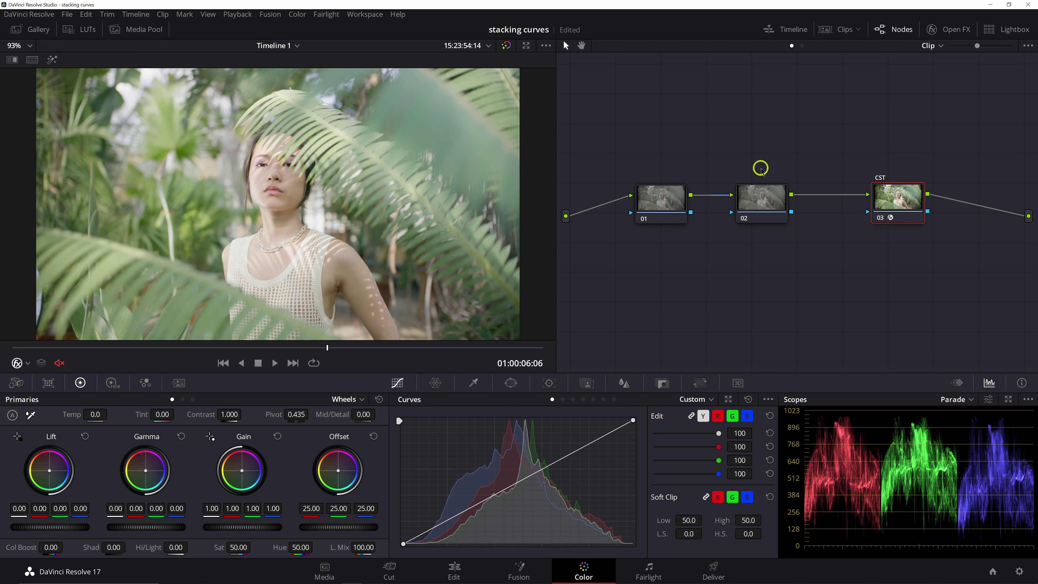
# Label the node directly before CST as EXP. and the first node as WB.
pyautogui.click(757, 204)
pyautogui.write('EXP.')
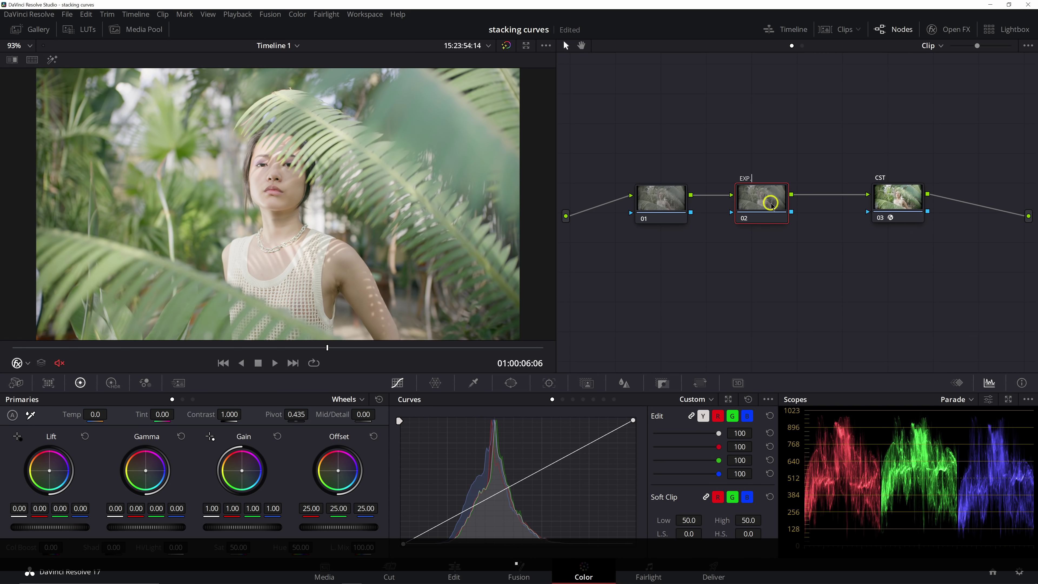
pyautogui.click(658, 199)
pyautogui.write('r')
pyautogui.write('WB')
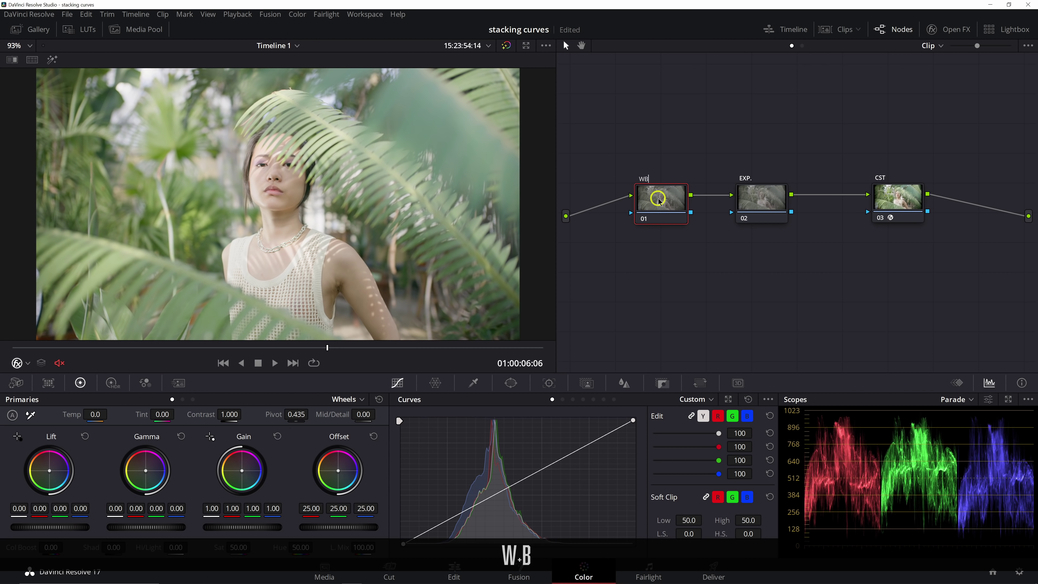
pyautogui.press('Return')
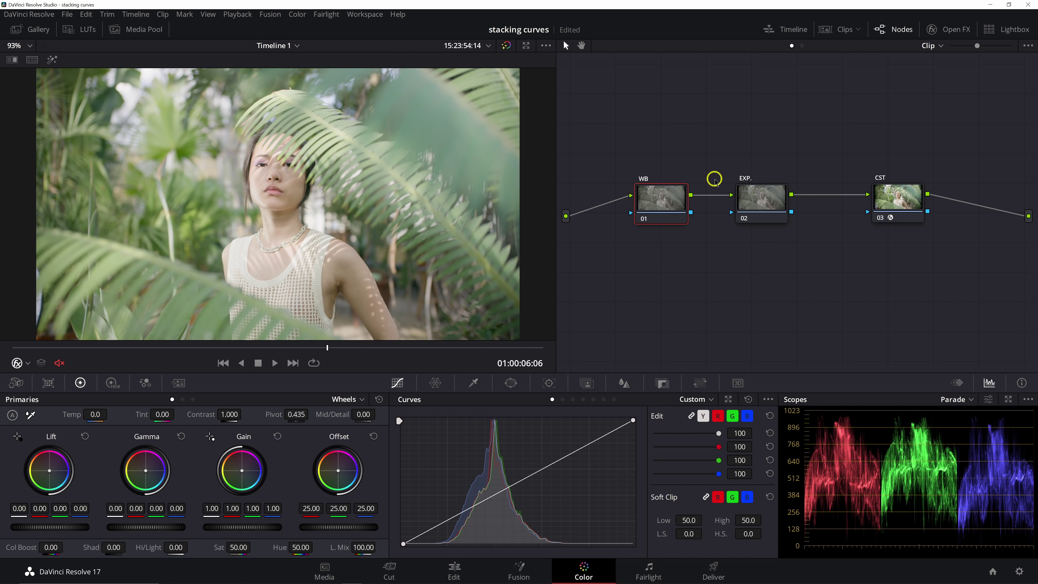
# Nudge the WB and EXP. nodes into a tidy row ahead of the CST node and save the project.
pyautogui.moveTo(666, 179); pyautogui.dragTo(663, 195)
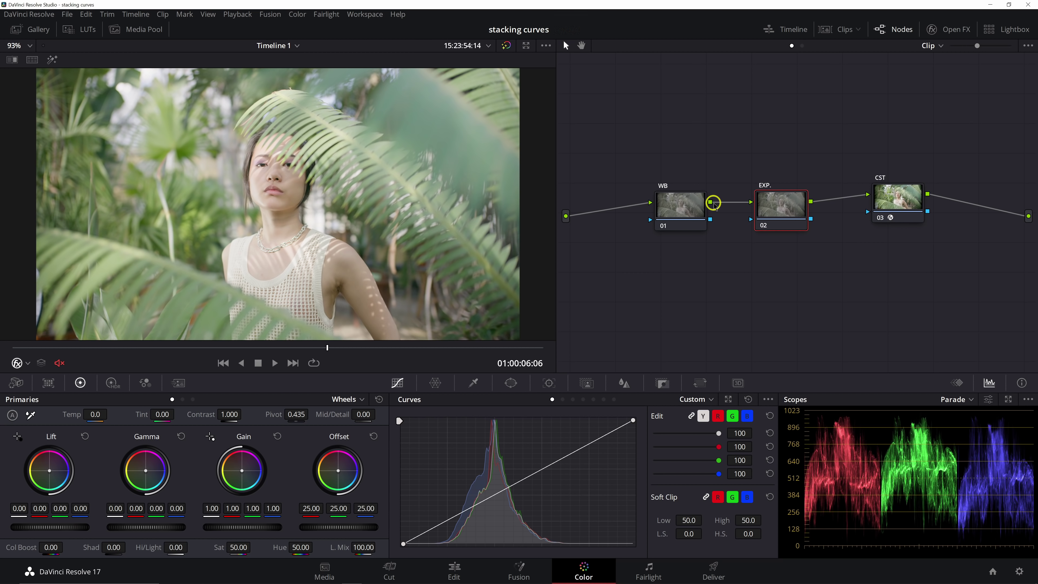
pyautogui.click(685, 202)
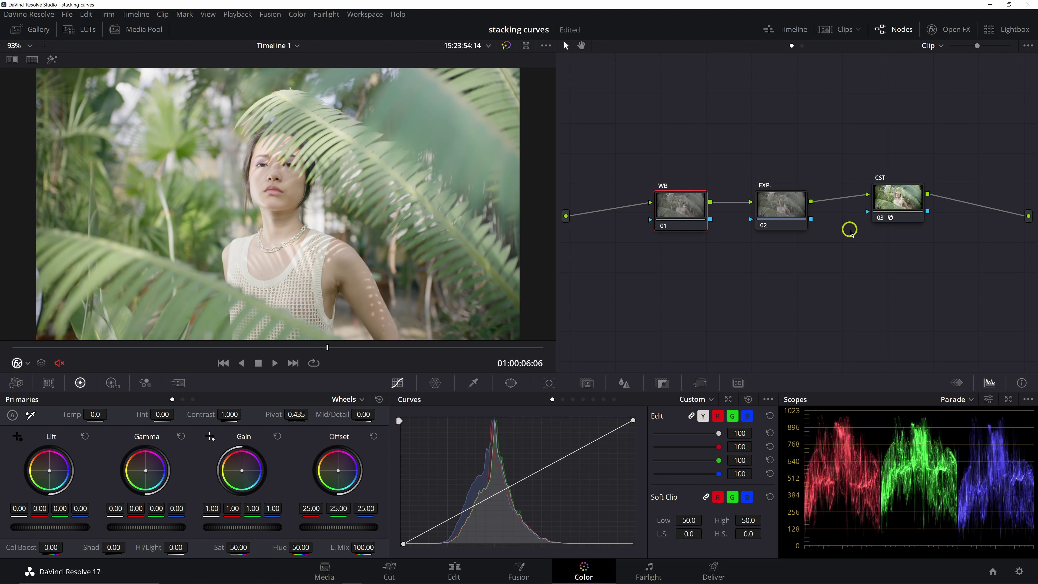
pyautogui.click(767, 210)
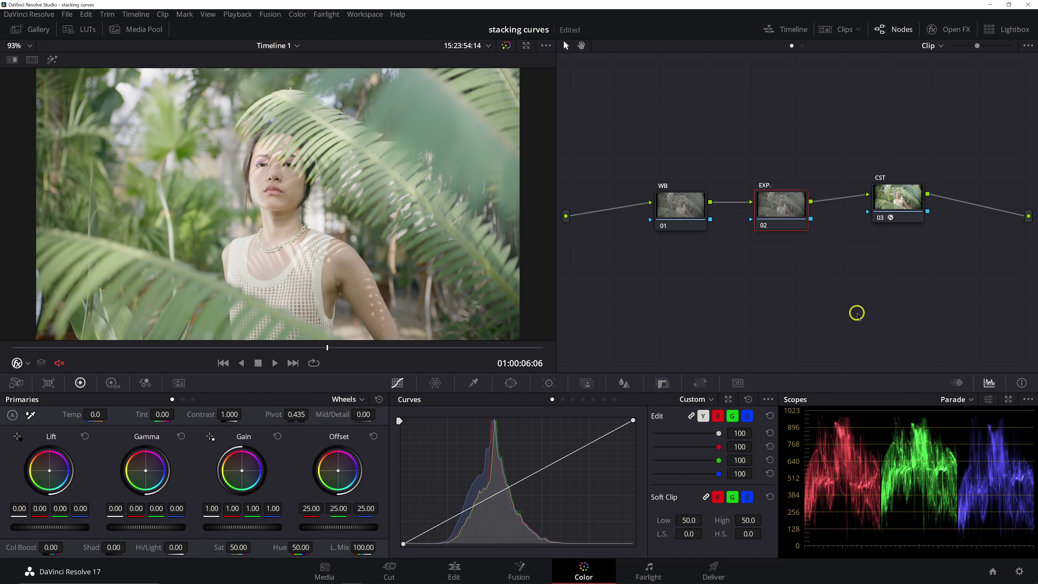
pyautogui.moveTo(785, 196); pyautogui.dragTo(785, 220)
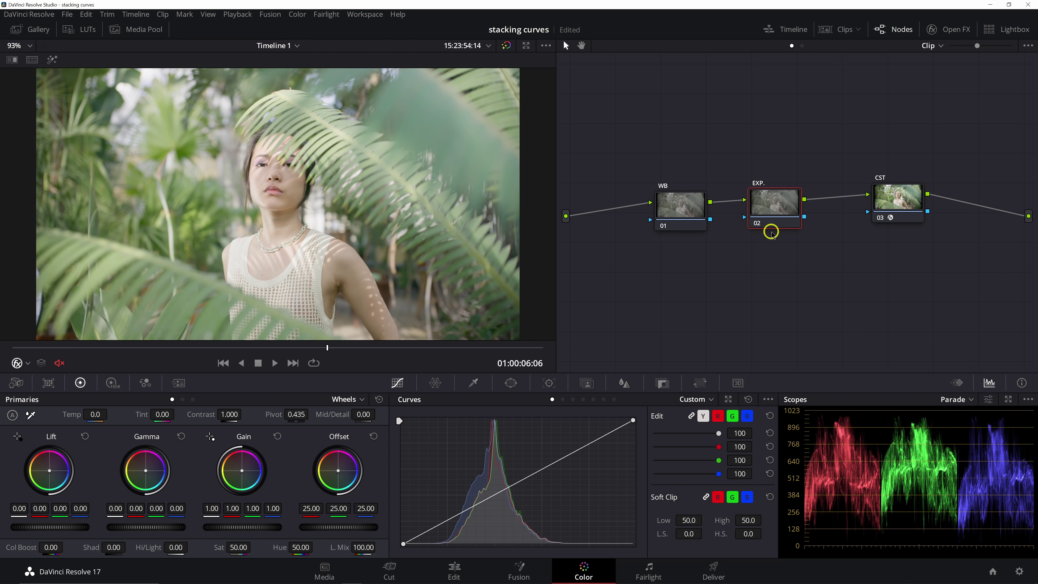
pyautogui.moveTo(772, 231); pyautogui.dragTo(776, 234)
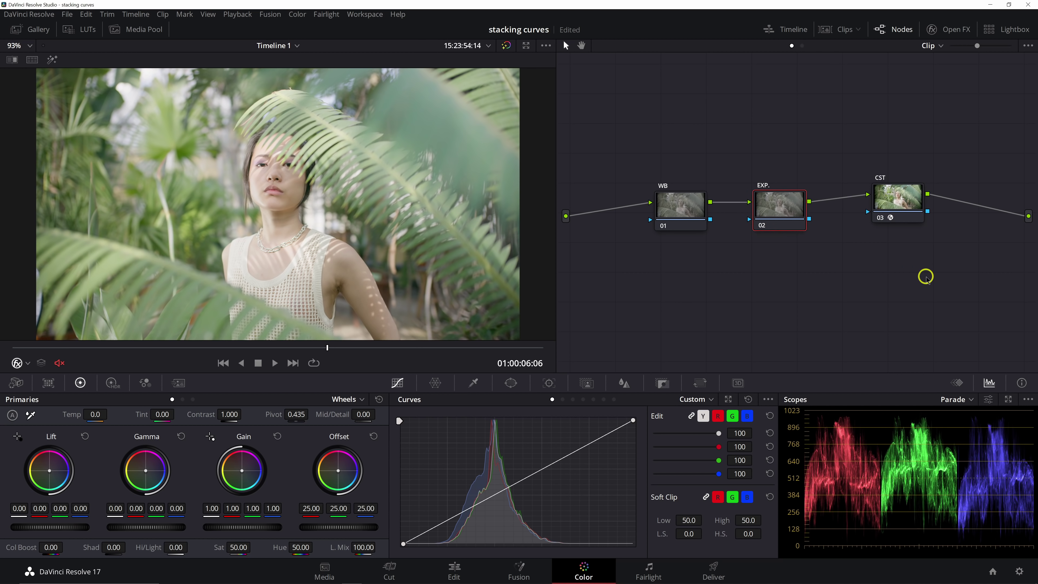
pyautogui.hotkey('ctrl', 's')
pyautogui.moveTo(674, 205); pyautogui.dragTo(669, 202)
pyautogui.moveTo(783, 203); pyautogui.dragTo(783, 200)
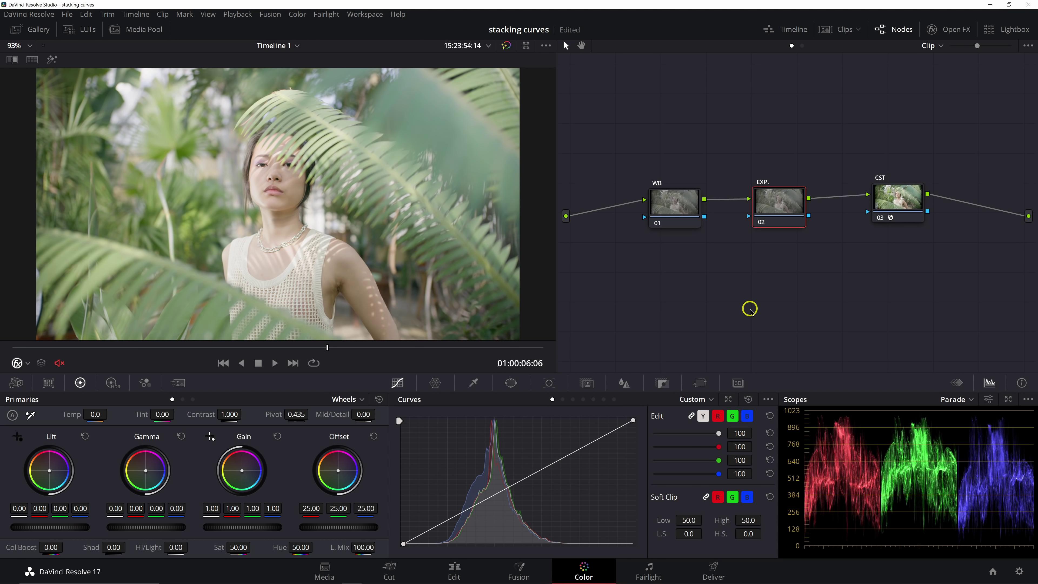
# Disable the CST node and raise the EXP. node's offset to 33.75 on all channels.
pyautogui.click(882, 217)
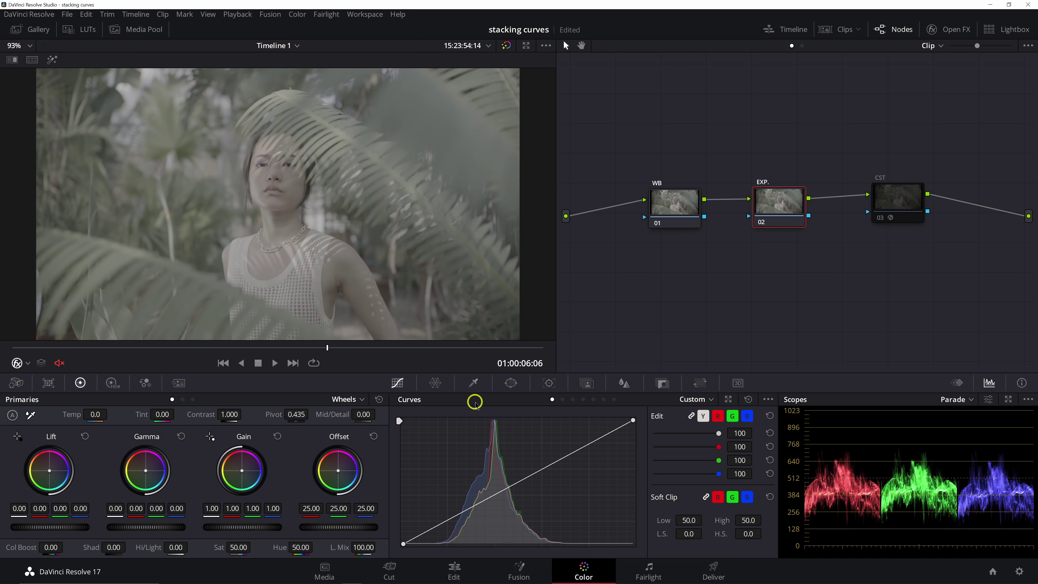
pyautogui.moveTo(327, 527); pyautogui.dragTo(332, 528)
pyautogui.moveTo(415, 526); pyautogui.dragTo(546, 489)
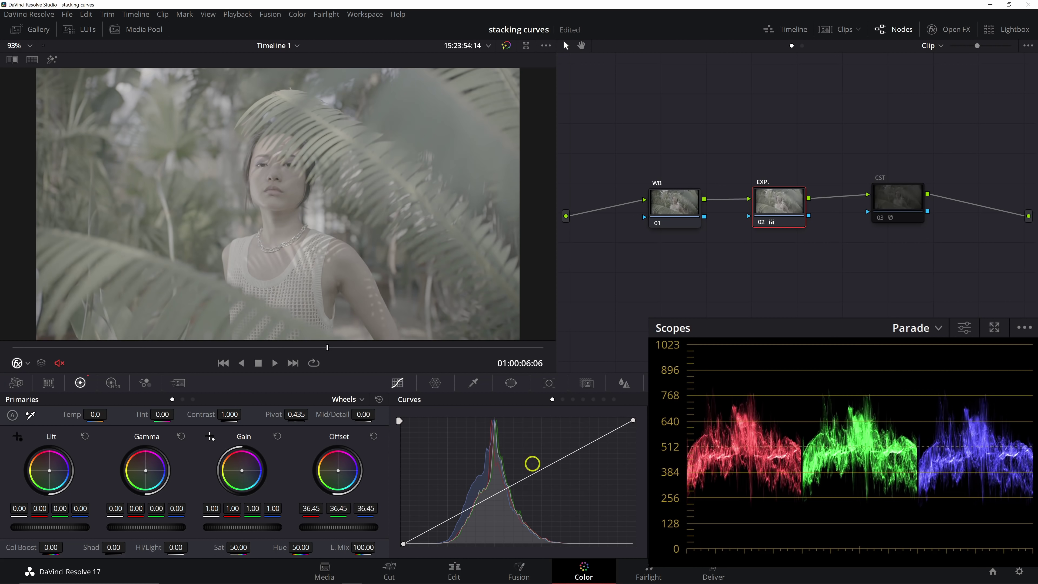
pyautogui.moveTo(339, 527); pyautogui.dragTo(360, 530)
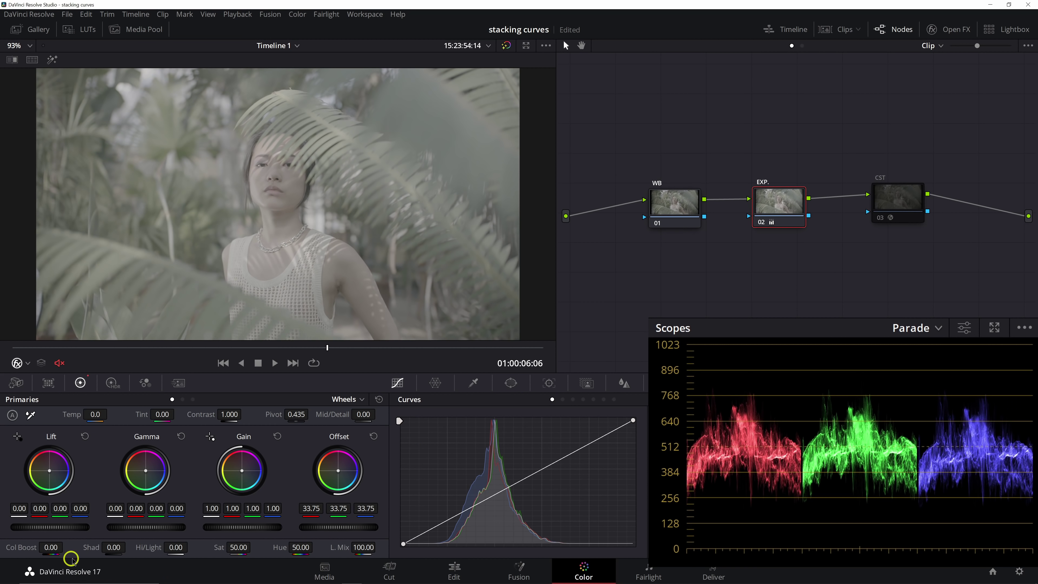
# Try contrast 1.554 with offset 31.20 on the EXP. node and reset all its primary corrections.
pyautogui.moveTo(198, 418); pyautogui.dragTo(348, 407)
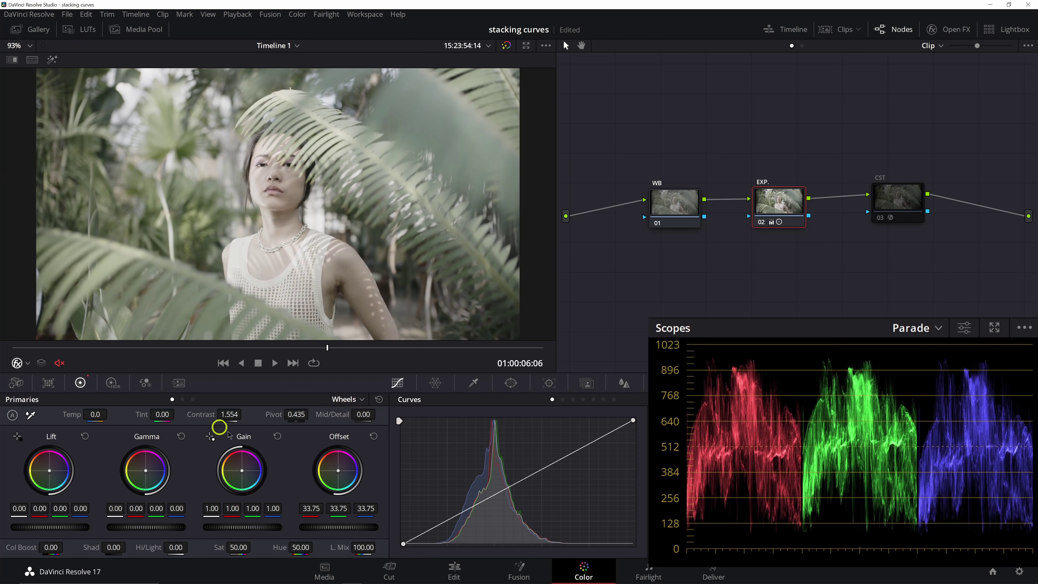
pyautogui.moveTo(327, 524)
pyautogui.mouseDown()
pyautogui.moveTo(403, 526)
pyautogui.moveTo(318, 531)
pyautogui.moveTo(342, 515)
pyautogui.moveTo(142, 512)
pyautogui.moveTo(313, 506)
pyautogui.moveTo(358, 522)
pyautogui.moveTo(144, 495)
pyautogui.moveTo(293, 502)
pyautogui.moveTo(149, 492)
pyautogui.moveTo(213, 494)
pyautogui.moveTo(315, 527)
pyautogui.mouseUp()
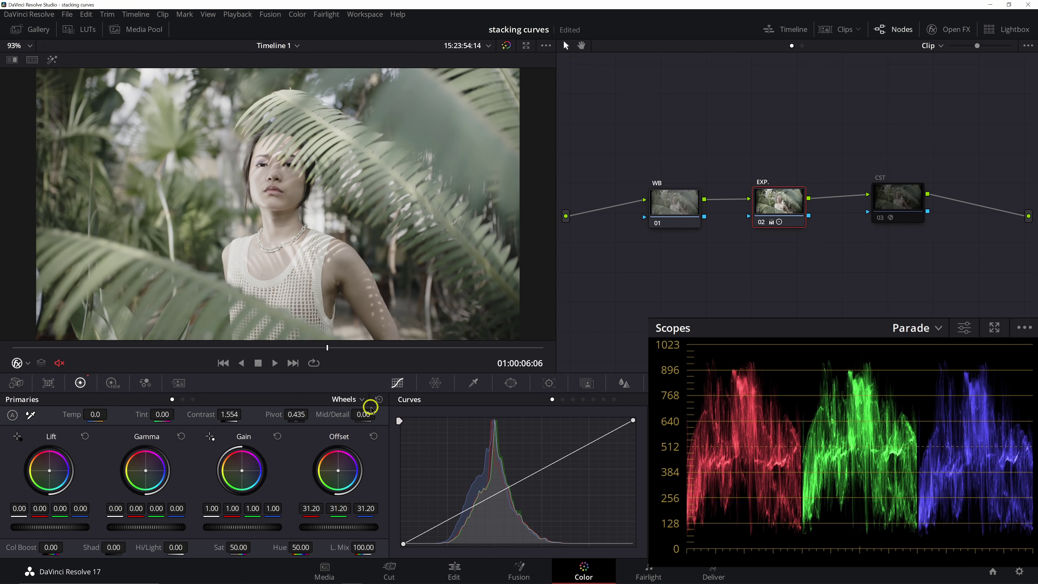
pyautogui.click(379, 399)
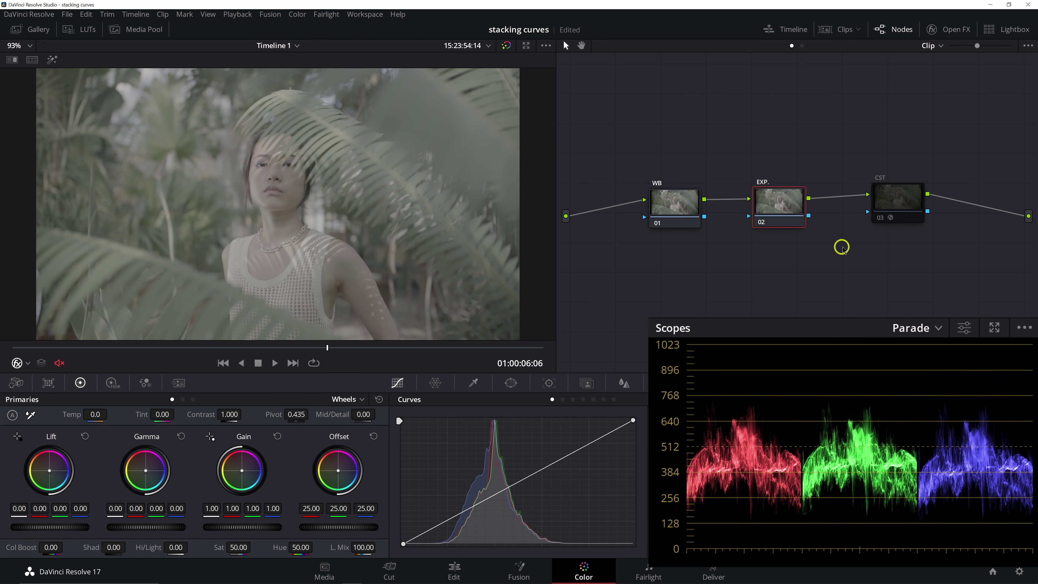
# Enable the CST node to try offset 22.00 on the EXP. node, resetting the offset and disabling CST again.
pyautogui.click(880, 180)
pyautogui.moveTo(318, 529); pyautogui.dragTo(286, 483)
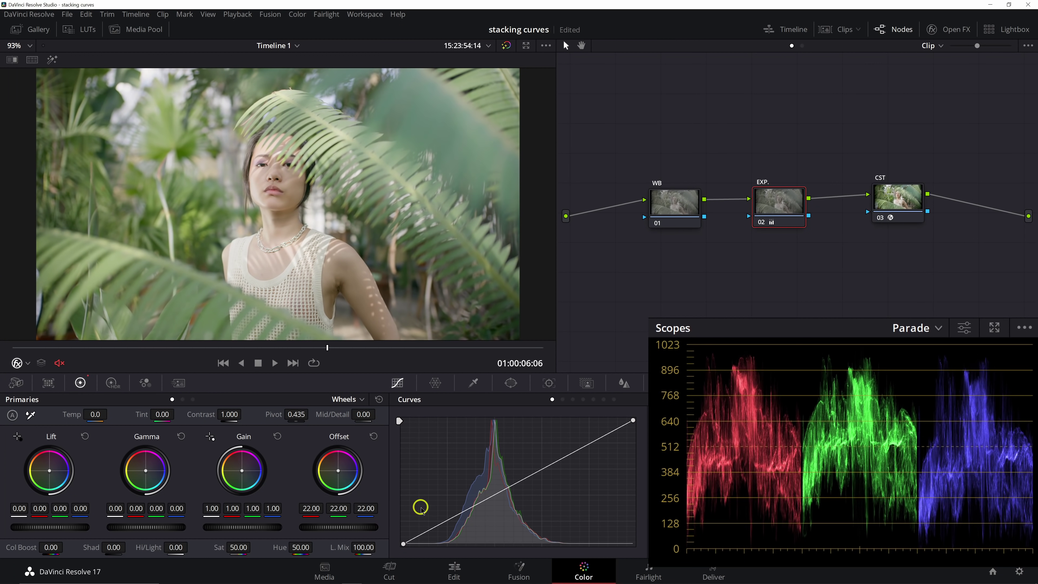
pyautogui.click(372, 436)
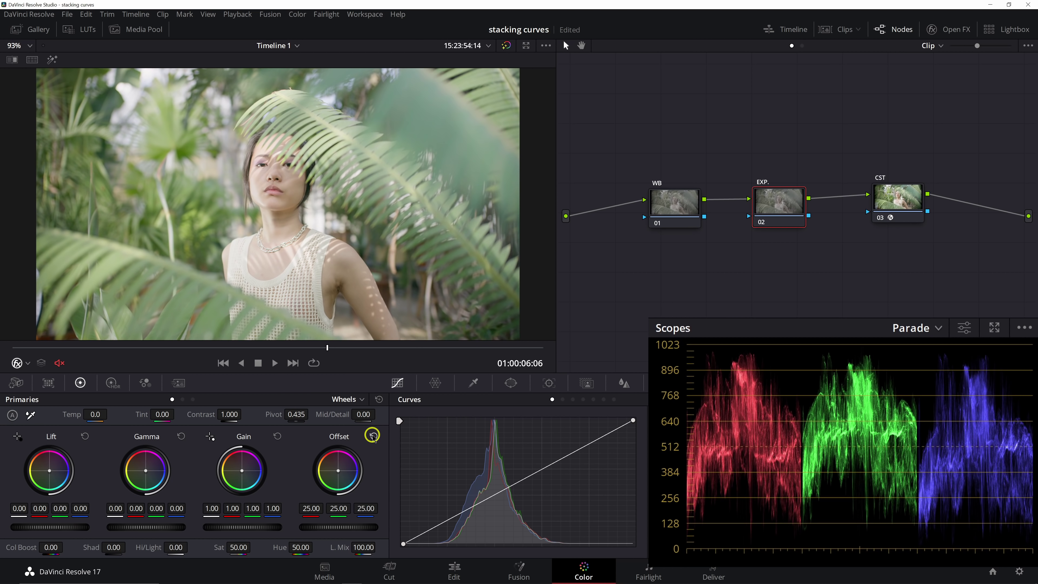
pyautogui.hotkey('ctrl', 'd')
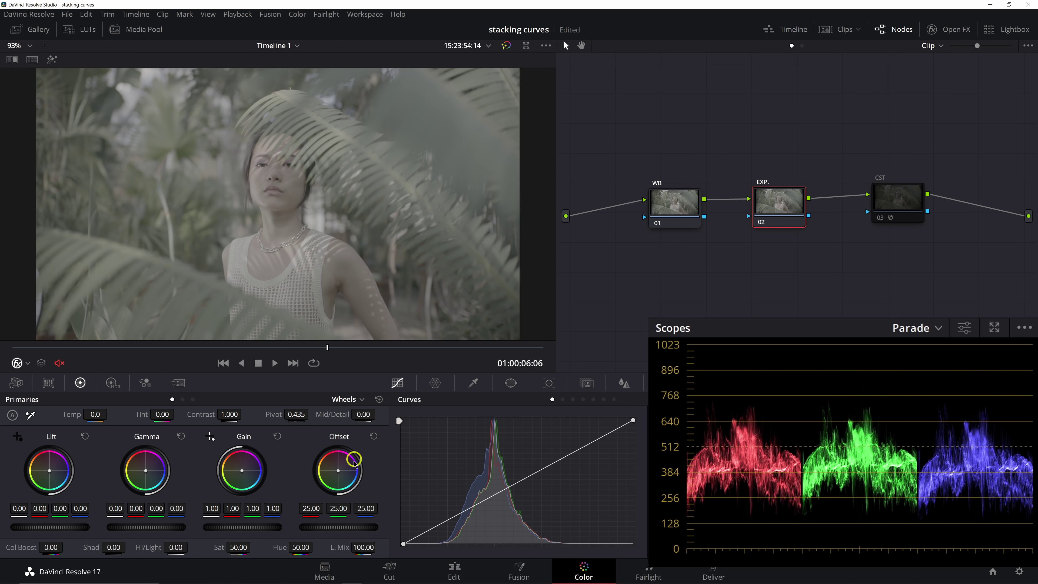
# Try tinting the EXP. node blue with an offset of 19.34, 24.67 and 36.95, and swing the offset balance toward orange.
pyautogui.moveTo(326, 475)
pyautogui.mouseDown()
pyautogui.moveTo(336, 483)
pyautogui.moveTo(365, 452)
pyautogui.moveTo(370, 470)
pyautogui.moveTo(350, 485)
pyautogui.moveTo(377, 477)
pyautogui.moveTo(344, 475)
pyautogui.mouseUp()
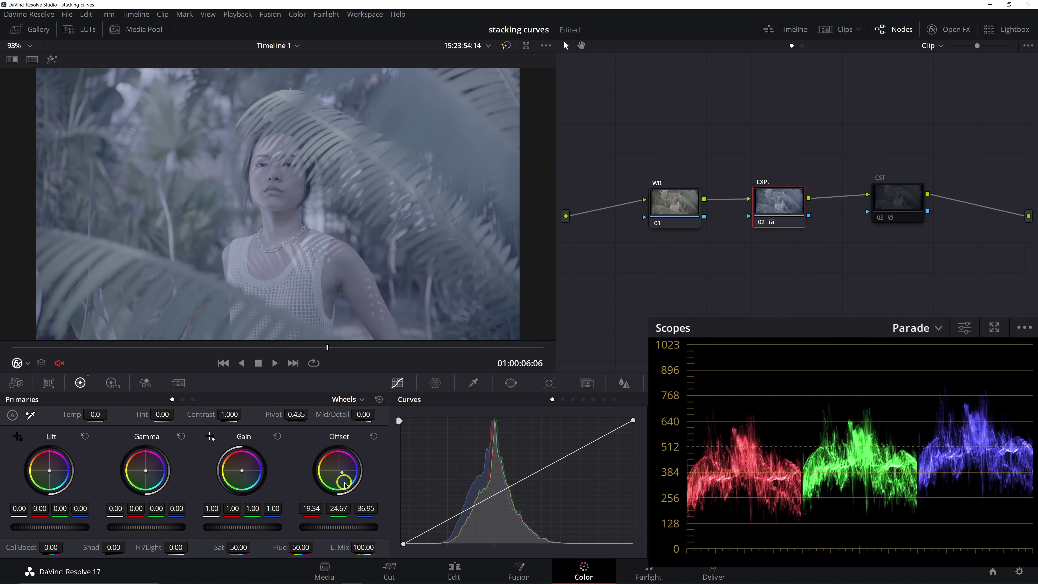
pyautogui.moveTo(338, 479); pyautogui.dragTo(311, 460)
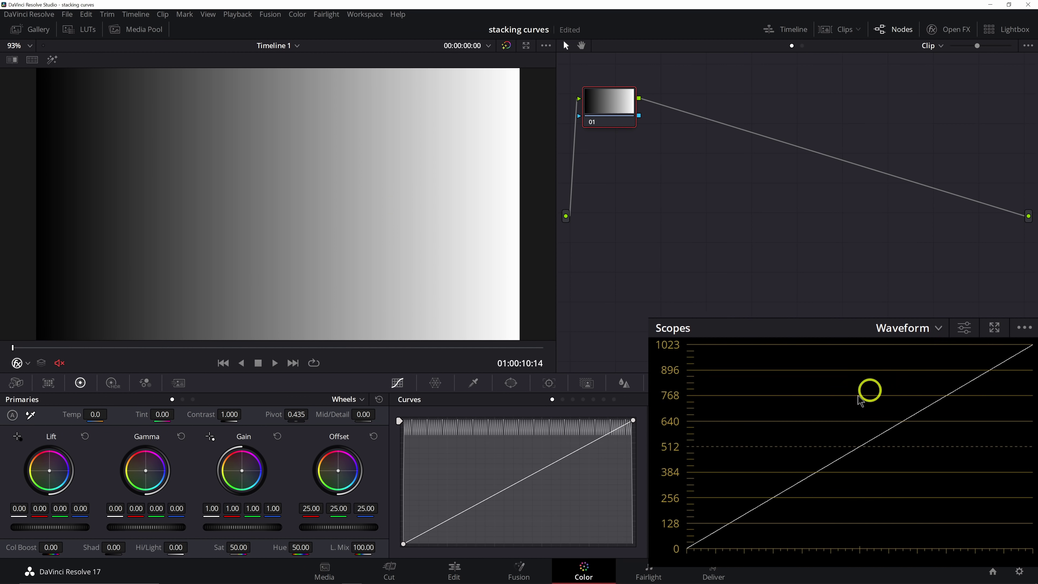
# Try shifting the master offset of the gray gradient clip's node and reset the offset.
pyautogui.moveTo(358, 527); pyautogui.dragTo(343, 527)
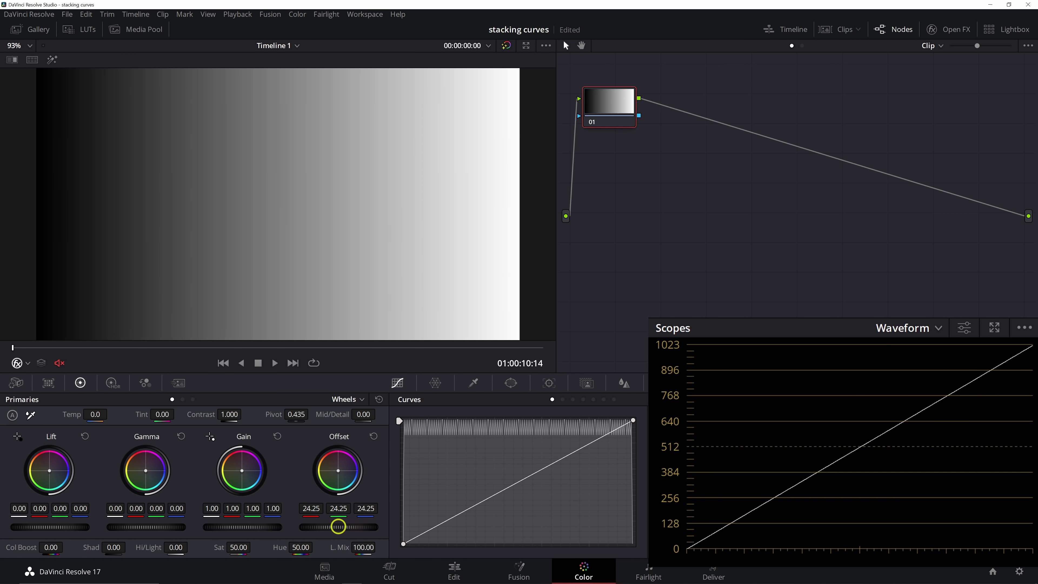
pyautogui.moveTo(528, 291); pyautogui.dragTo(1015, 269)
pyautogui.click(374, 435)
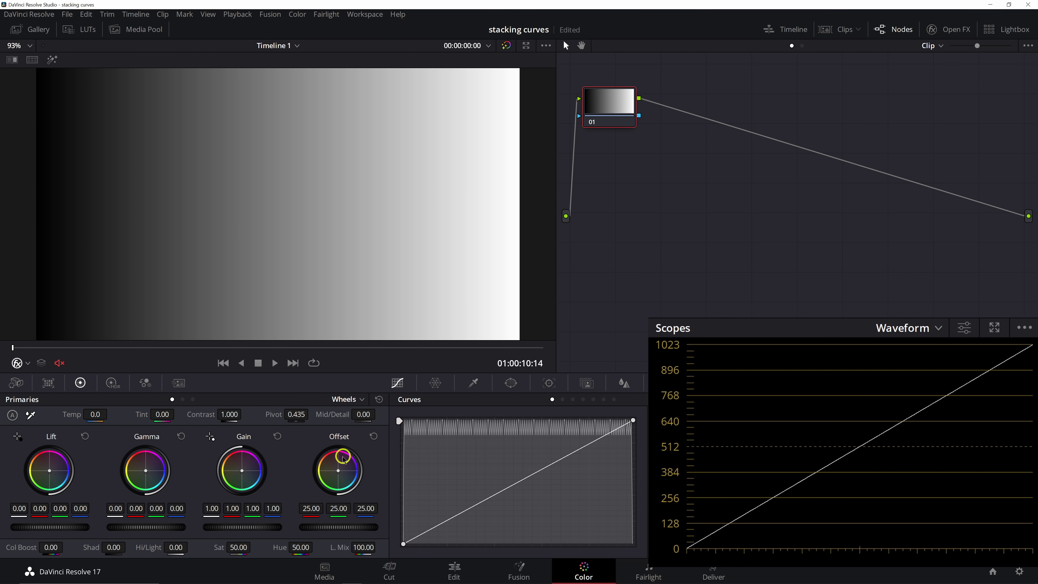
# Tint the gradient warm with an offset of 36.02, 23.52 and 3.54, lower its gain to 0.87 and shift the gain balance.
pyautogui.moveTo(336, 471); pyautogui.dragTo(271, 431)
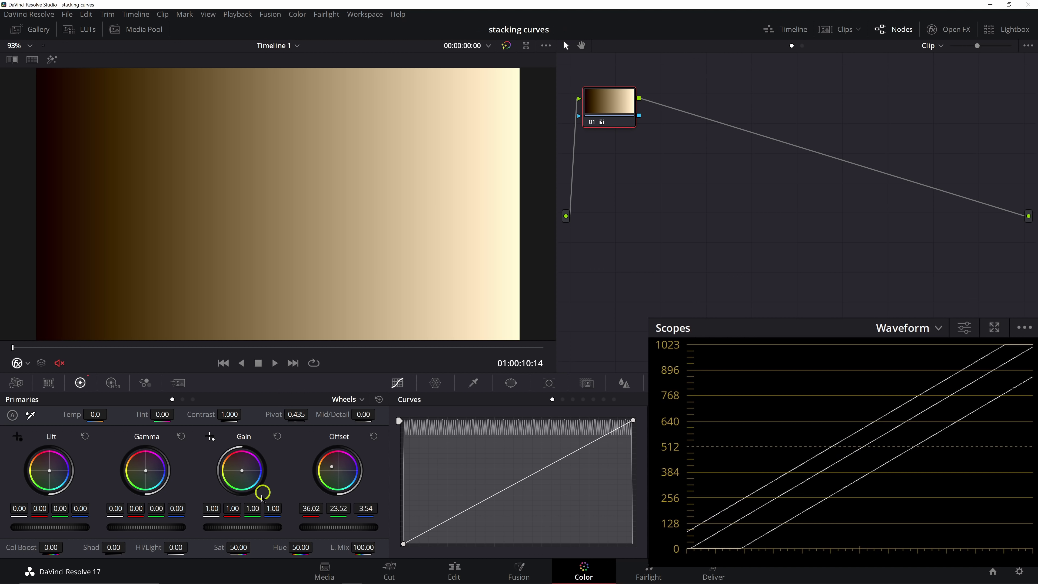
pyautogui.moveTo(265, 532)
pyautogui.mouseDown()
pyautogui.moveTo(190, 520)
pyautogui.moveTo(246, 525)
pyautogui.mouseUp()
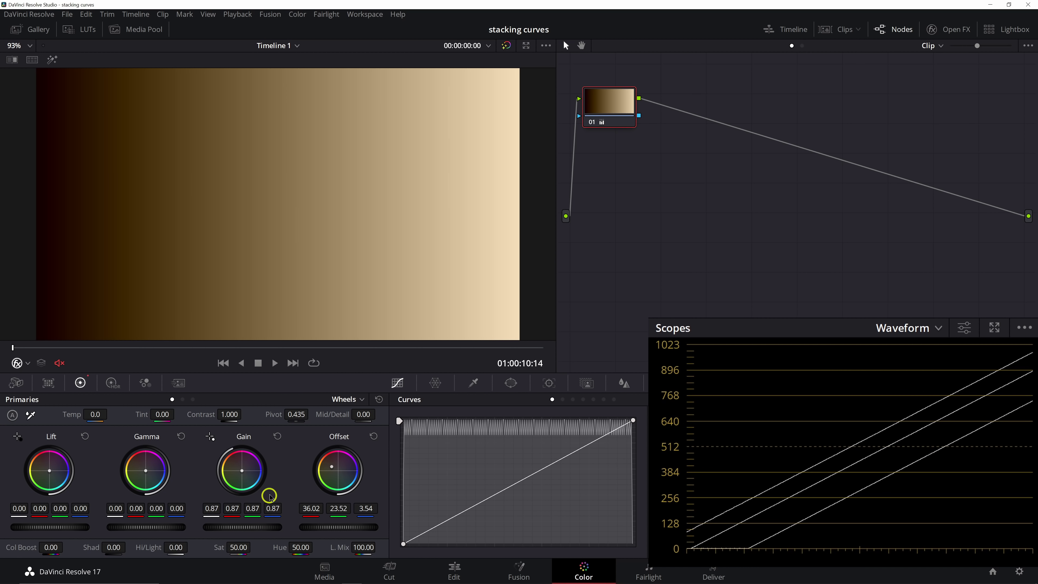
pyautogui.moveTo(243, 472); pyautogui.dragTo(253, 493)
pyautogui.rightClick(621, 116)
pyautogui.click(622, 118)
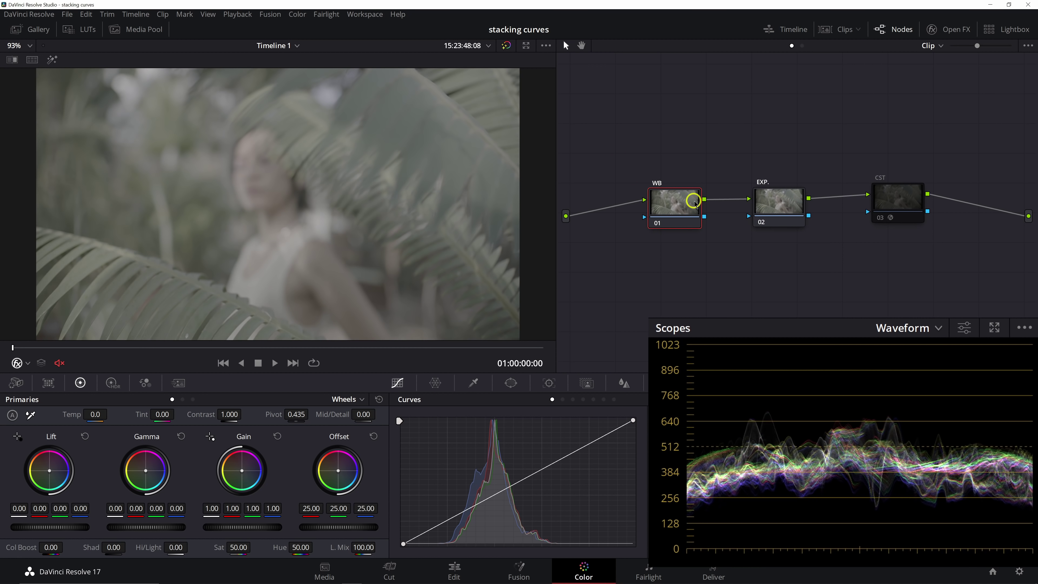
# On the woman's clip at 01:00:03:15, enable the CST node and lower the EXP. node's offset to 17.20 on all channels.
pyautogui.click(765, 203)
pyautogui.moveTo(122, 348); pyautogui.dragTo(194, 350)
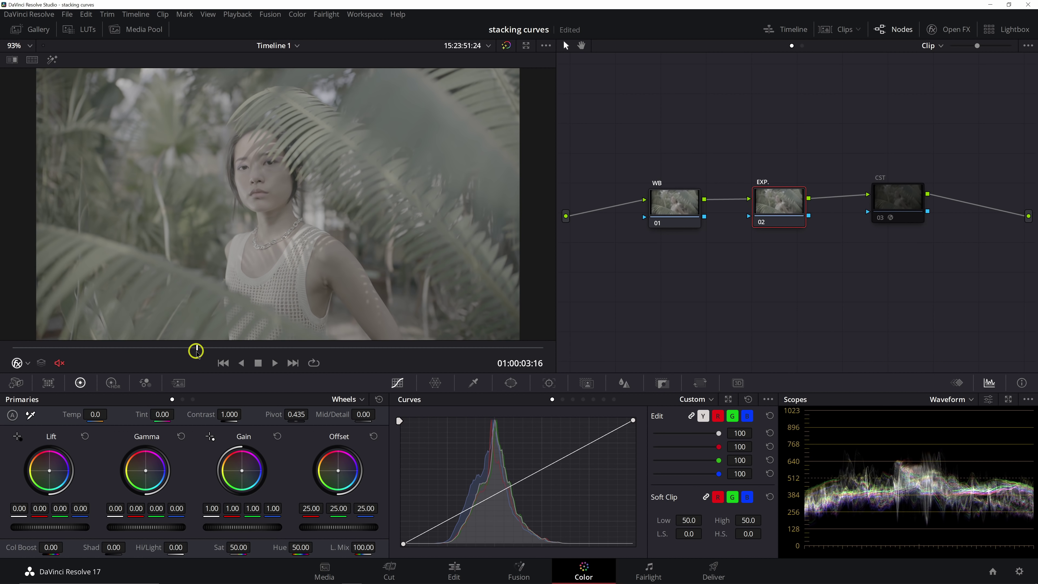
pyautogui.click(880, 178)
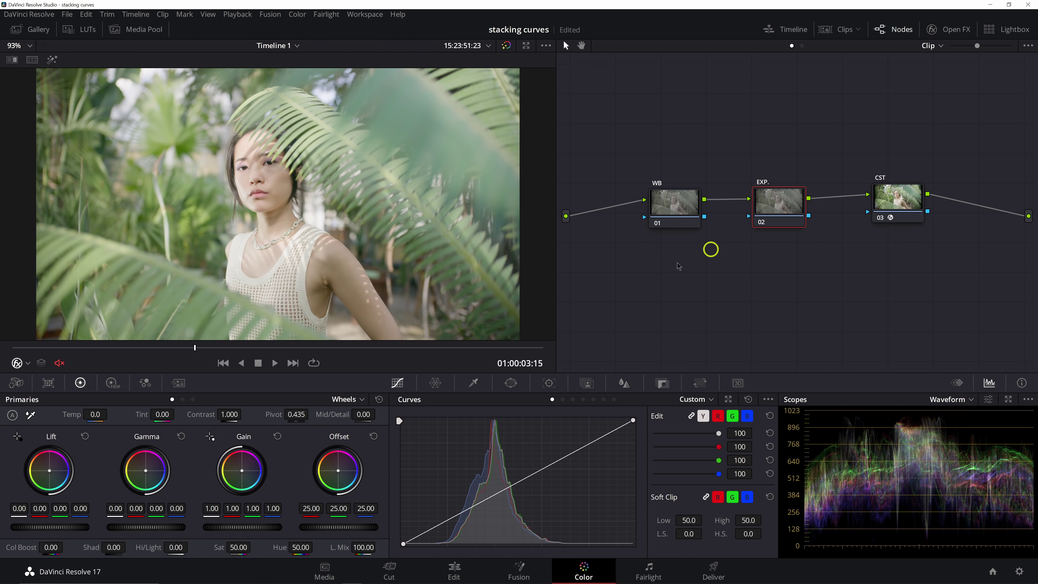
pyautogui.moveTo(354, 527); pyautogui.dragTo(209, 516)
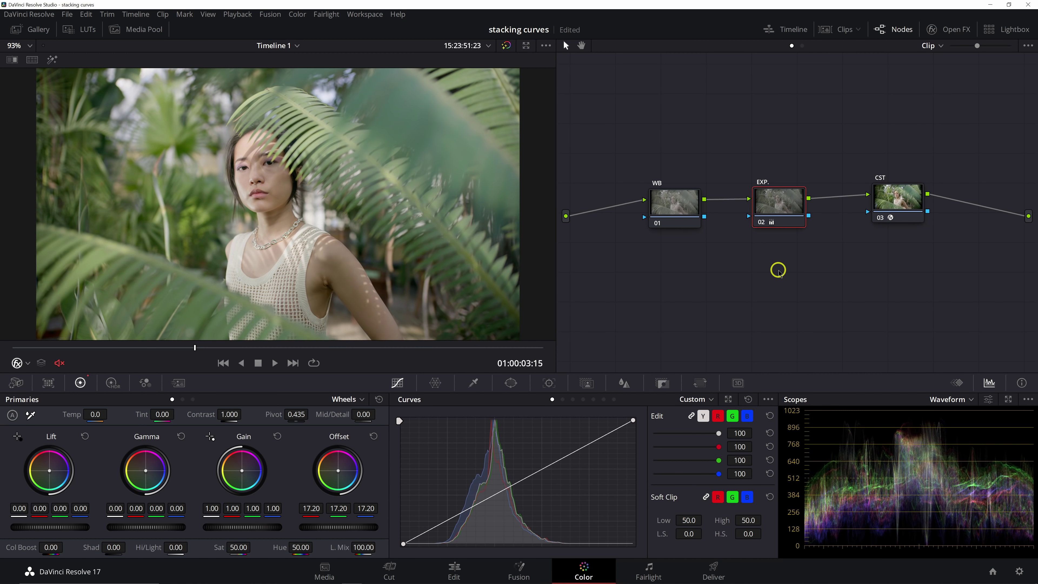
# Try balancing the WB node through its individual offset channels, with red at 25.64 and blue at 24.20.
pyautogui.click(670, 205)
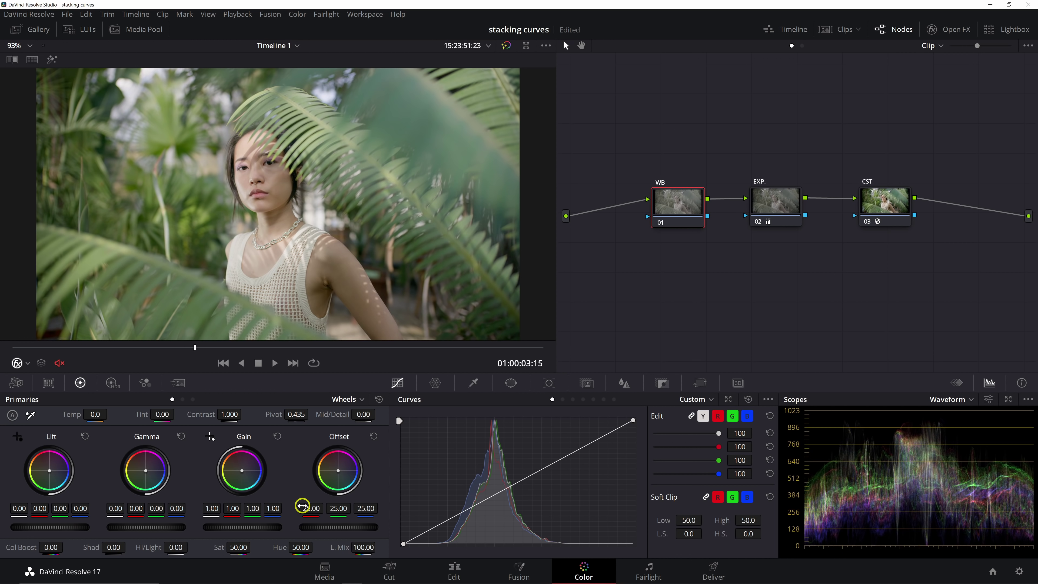
pyautogui.moveTo(339, 474)
pyautogui.mouseDown()
pyautogui.moveTo(329, 470)
pyautogui.moveTo(348, 480)
pyautogui.mouseUp()
pyautogui.doubleClick(345, 476)
pyautogui.moveTo(311, 508); pyautogui.dragTo(311, 509)
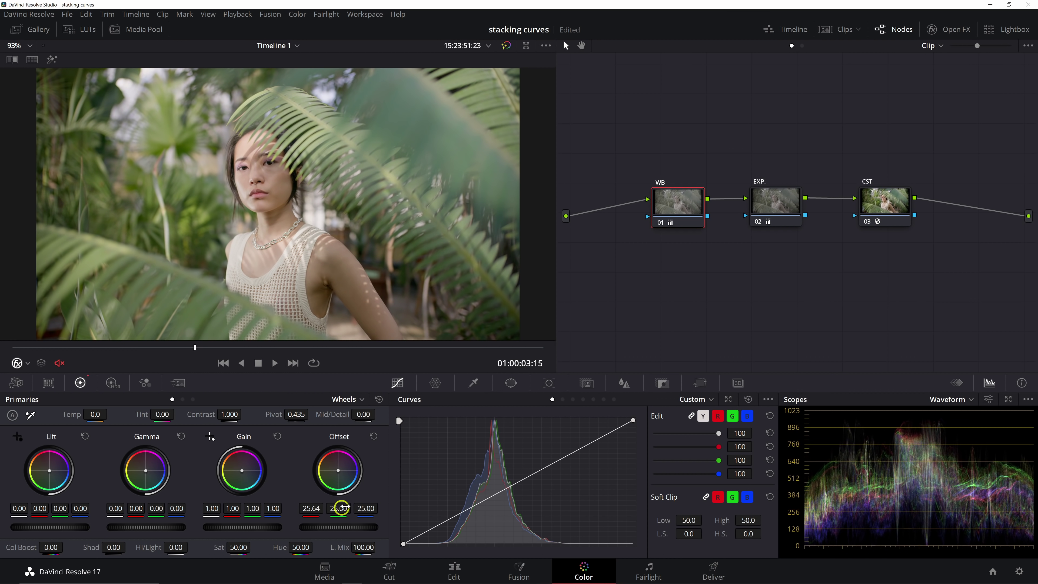
pyautogui.moveTo(362, 509); pyautogui.dragTo(361, 510)
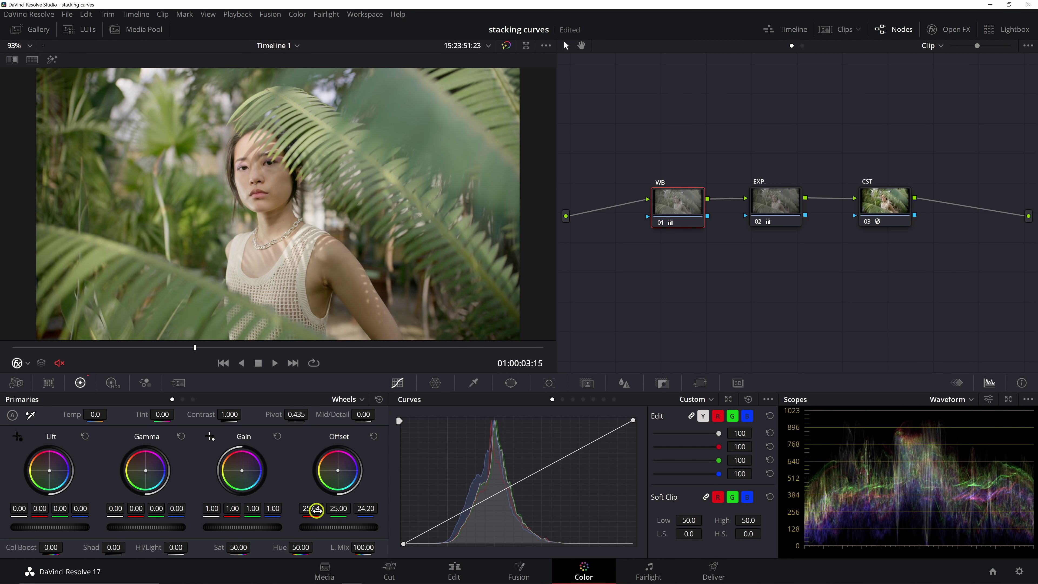
pyautogui.moveTo(338, 508); pyautogui.dragTo(337, 508)
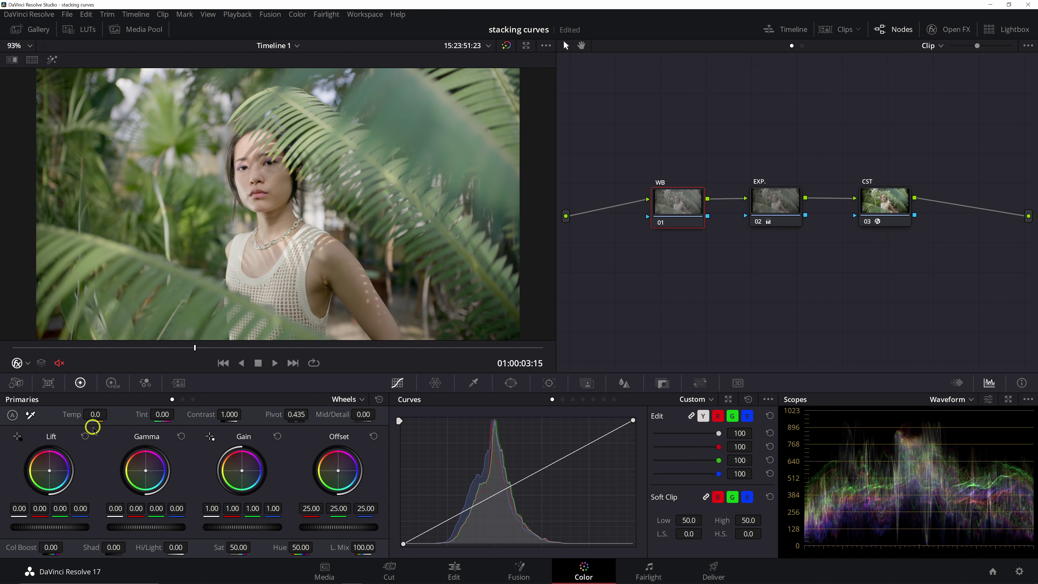
# Try white balancing the WB node with tint -2.50 and temperature 1320.0, and reset the corrections.
pyautogui.moveTo(70, 414)
pyautogui.mouseDown()
pyautogui.moveTo(128, 416)
pyautogui.moveTo(67, 408)
pyautogui.moveTo(76, 409)
pyautogui.mouseUp()
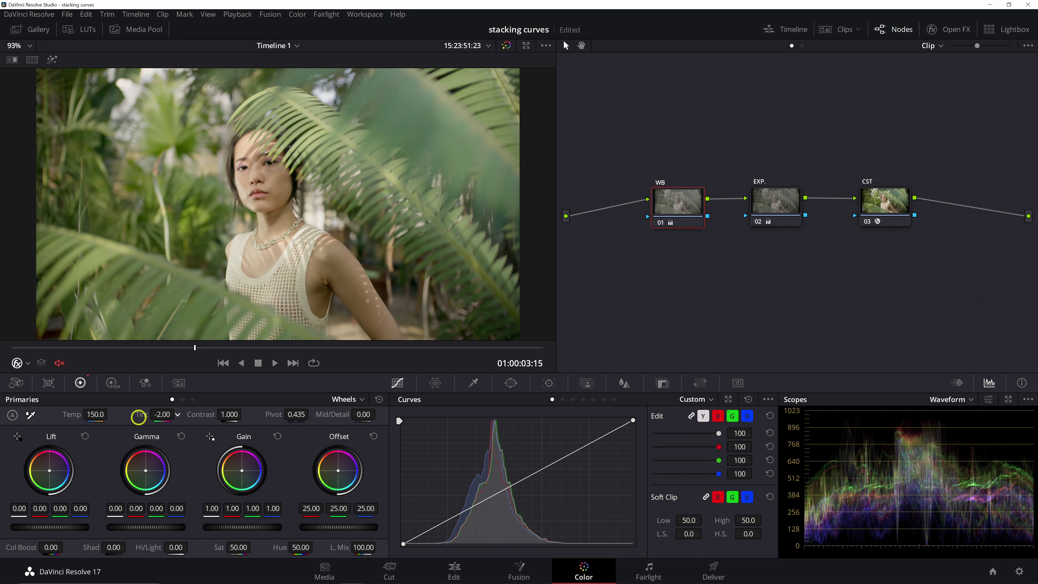
pyautogui.moveTo(138, 417); pyautogui.dragTo(134, 417)
pyautogui.moveTo(69, 415); pyautogui.dragTo(130, 407)
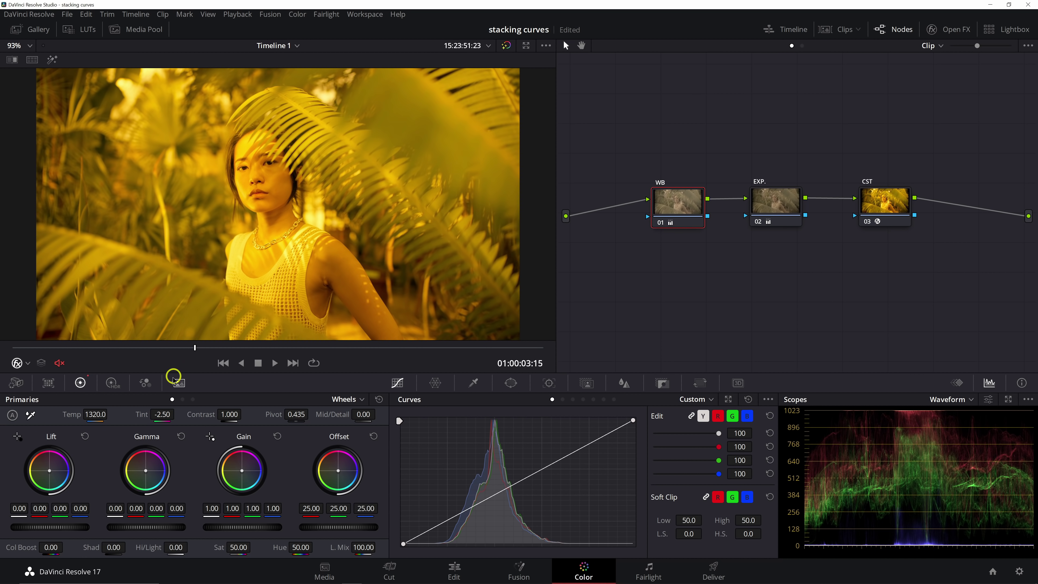
pyautogui.click(378, 434)
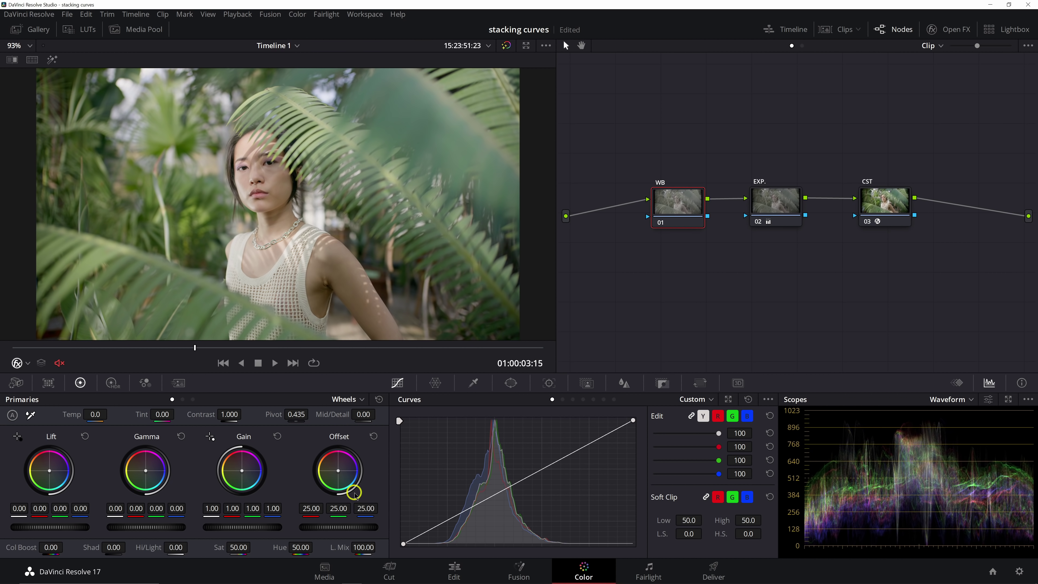
# Warm the WB node with an offset of 31.89, 23.22 and 17.68 and switch the scopes to Vectorscope.
pyautogui.moveTo(342, 471); pyautogui.dragTo(316, 441)
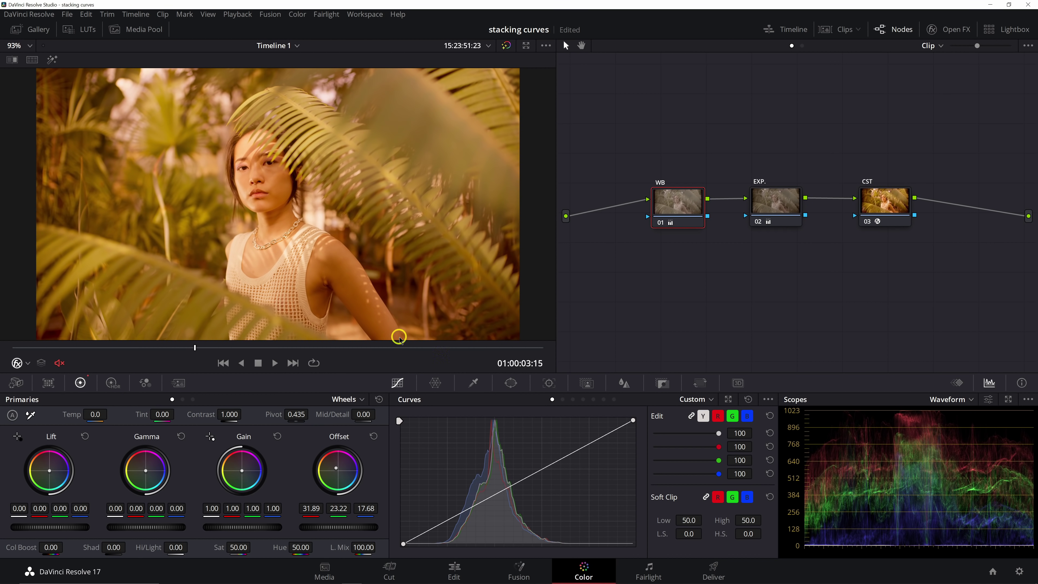
pyautogui.click(964, 400)
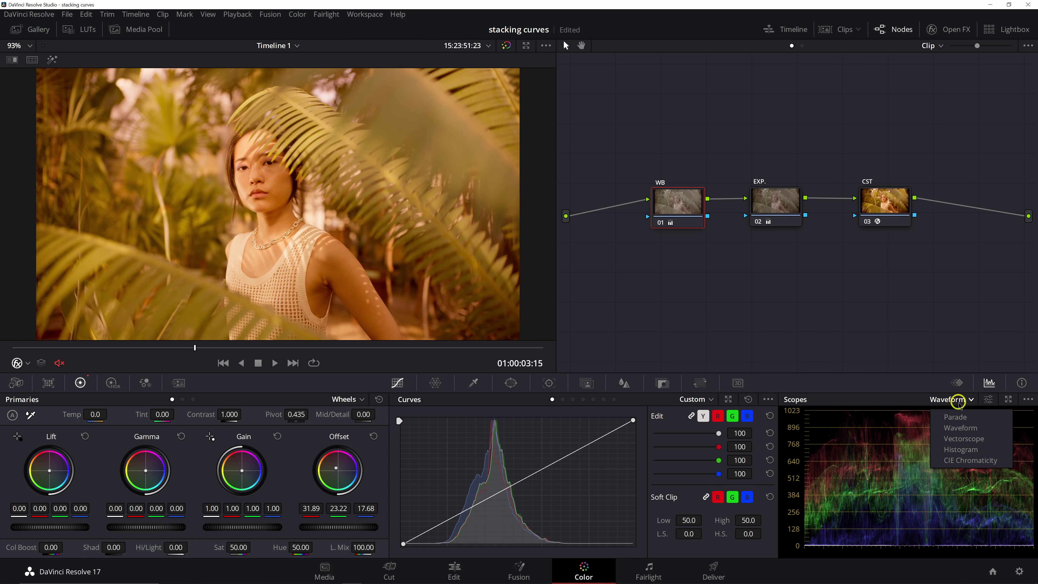
pyautogui.click(964, 439)
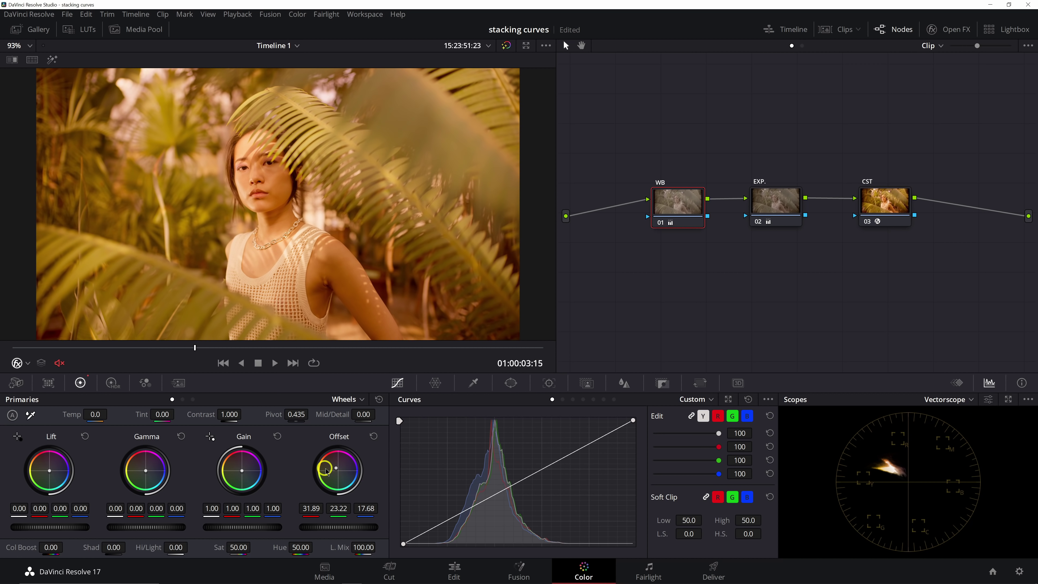
# Swing the WB node's offset balance around to 32.52, 22.52 and 16.21, and reset the offset.
pyautogui.moveTo(333, 465); pyautogui.dragTo(325, 467)
pyautogui.moveTo(336, 462)
pyautogui.mouseDown()
pyautogui.moveTo(350, 450)
pyautogui.moveTo(326, 466)
pyautogui.moveTo(338, 462)
pyautogui.mouseUp()
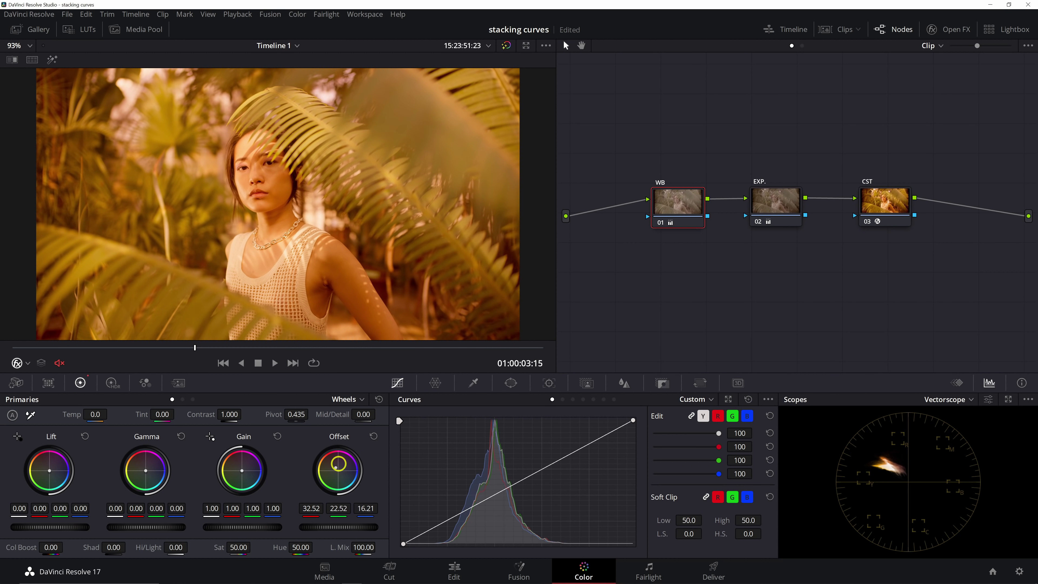
pyautogui.click(373, 436)
# Compare temperature 1310.0 with a warm offset shift on the WB node, resetting the primary corrections in between.
pyautogui.moveTo(67, 409); pyautogui.dragTo(141, 418)
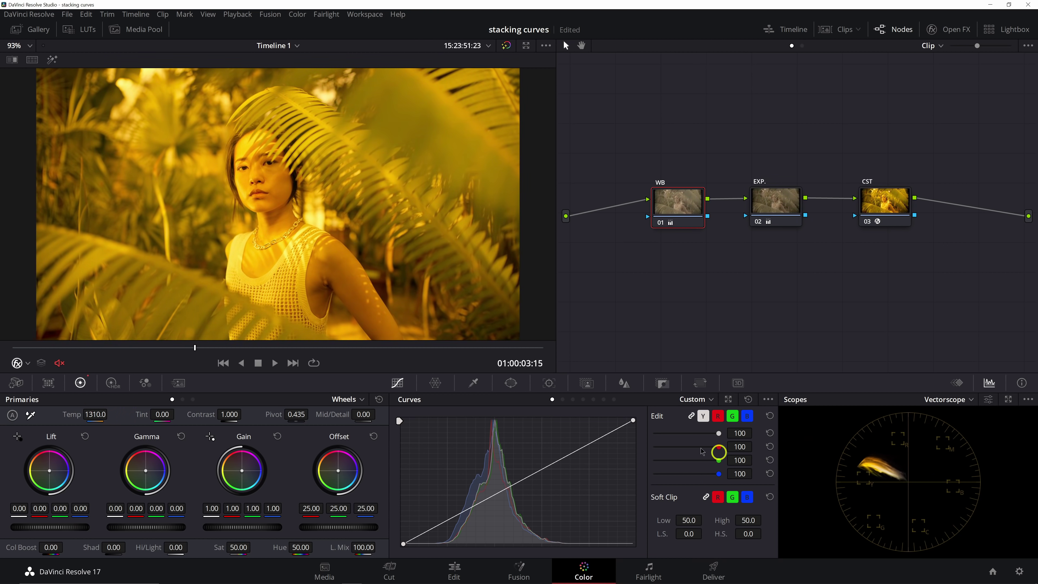
pyautogui.click(377, 399)
pyautogui.moveTo(345, 465); pyautogui.dragTo(319, 444)
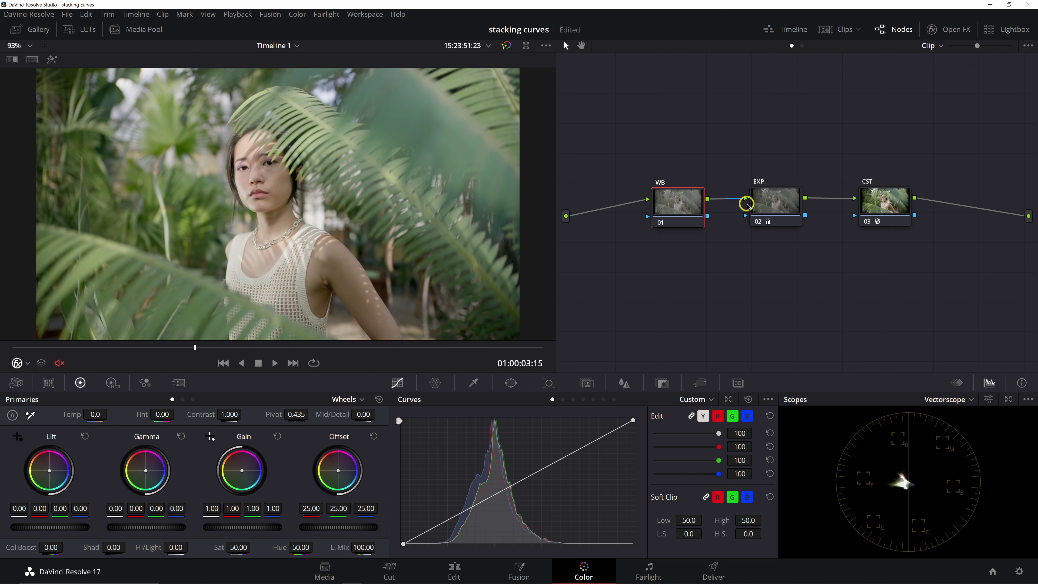
# Reset the EXP. node's grade and bring up the High Dynamic Range color wheels for the WB node.
pyautogui.rightClick(752, 202)
pyautogui.click(789, 286)
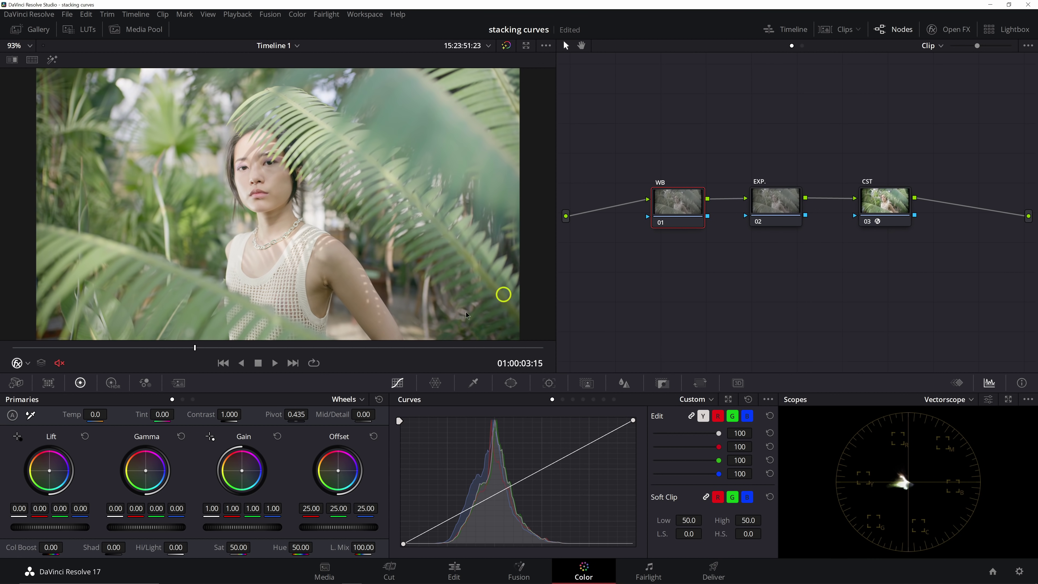
pyautogui.click(114, 385)
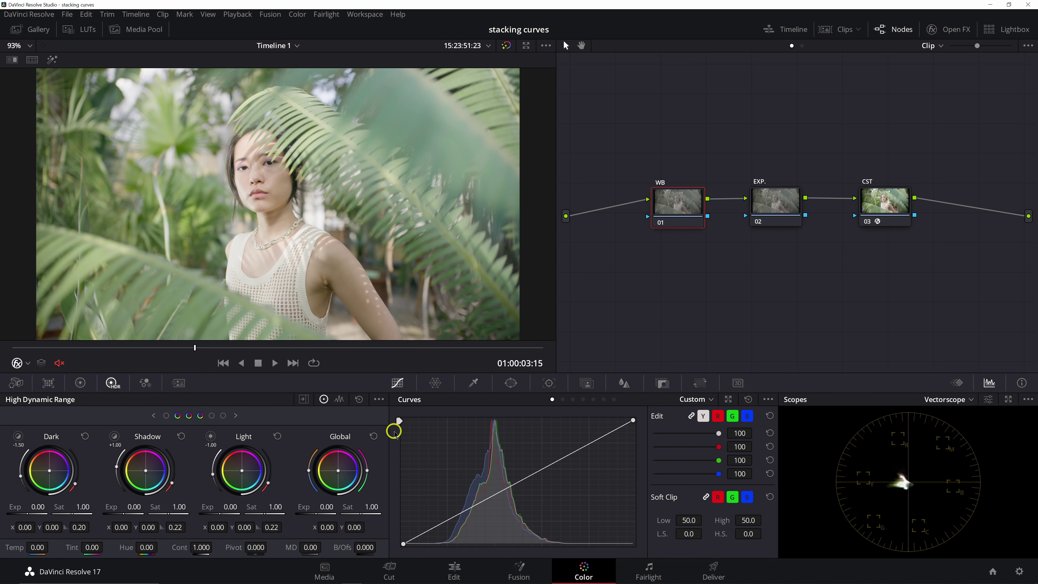
# Check the timeline color space options in the project's color management settings and close the settings without changes.
pyautogui.click(1016, 571)
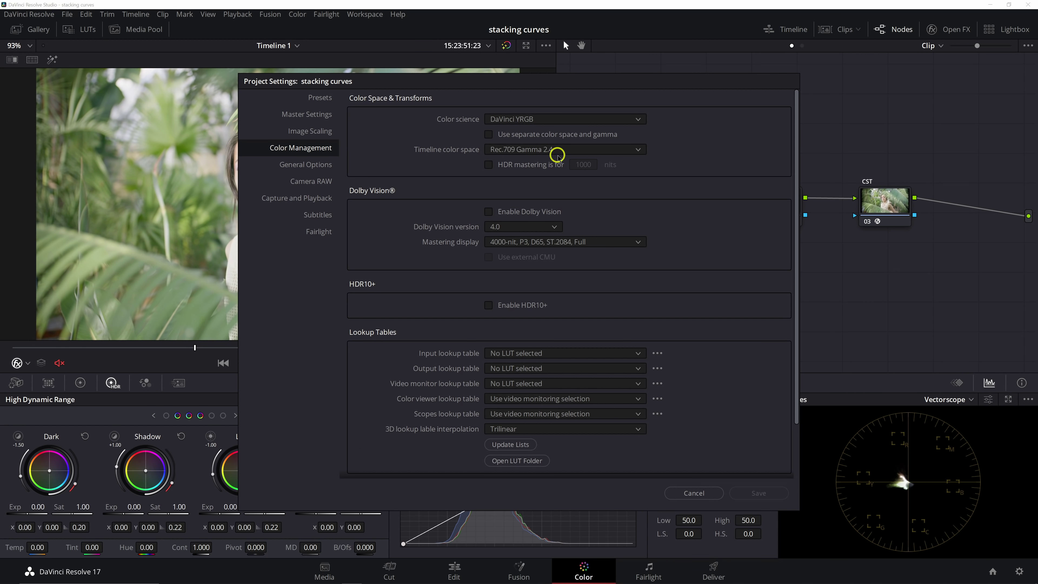
pyautogui.click(571, 151)
pyautogui.scroll(-3, 598, 241)
pyautogui.scroll(-3, 599, 239)
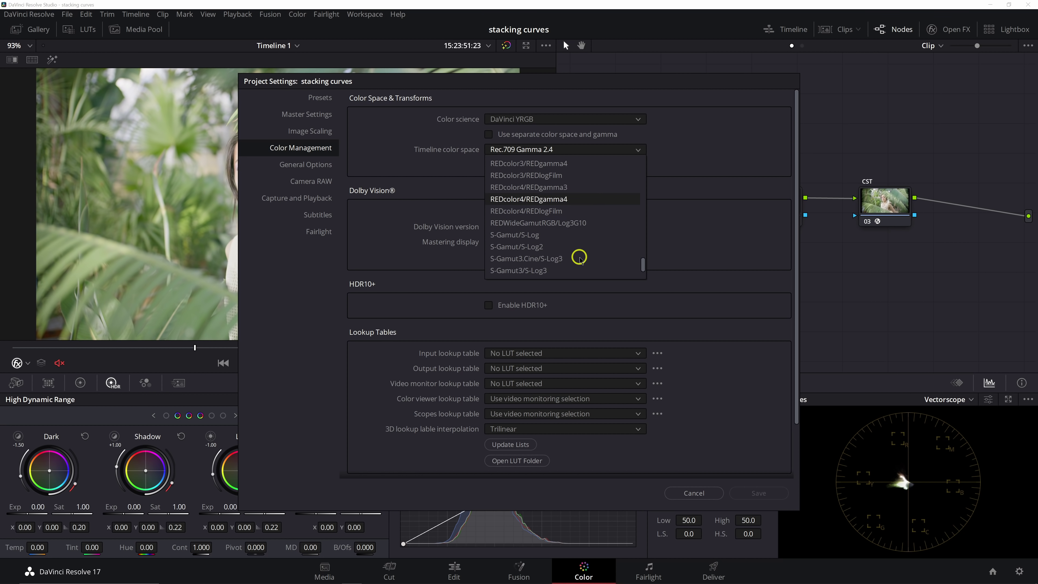
pyautogui.click(678, 216)
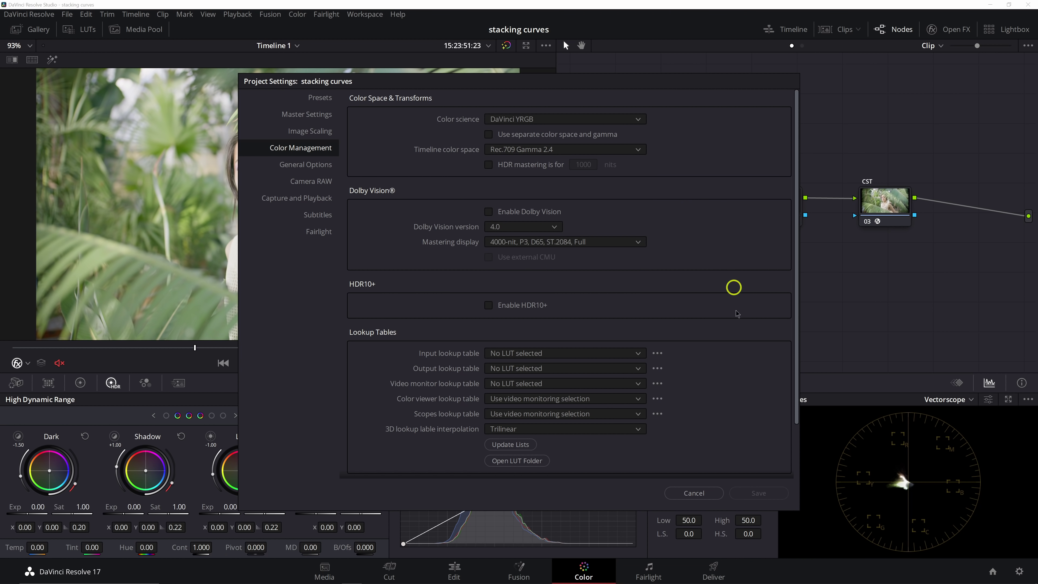
pyautogui.click(694, 493)
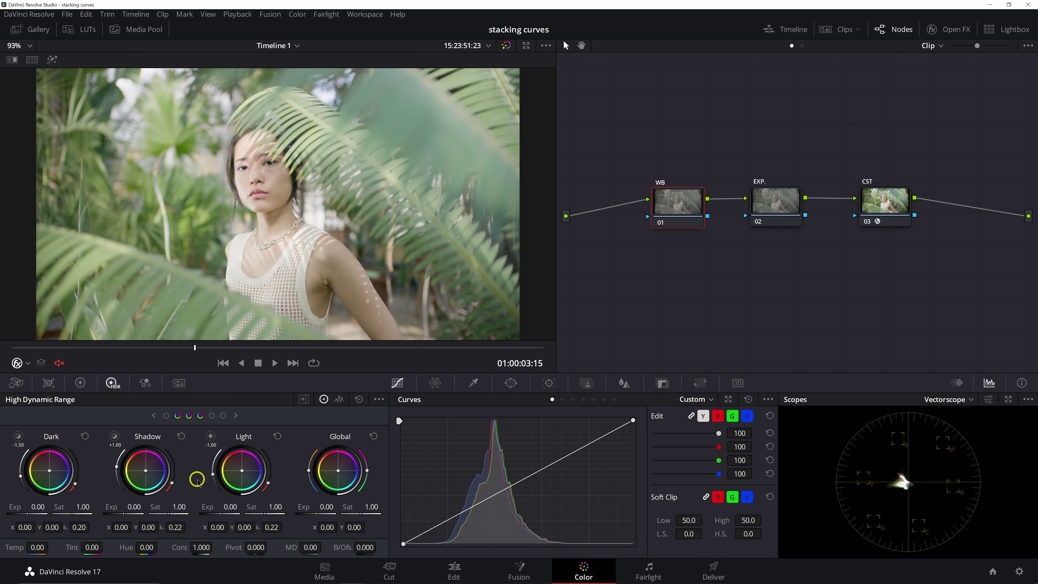
# Shift the WB node slightly away from EXP. and set its High Dynamic Range color space to REDWideGamutRGB.
pyautogui.moveTo(669, 202); pyautogui.dragTo(656, 202)
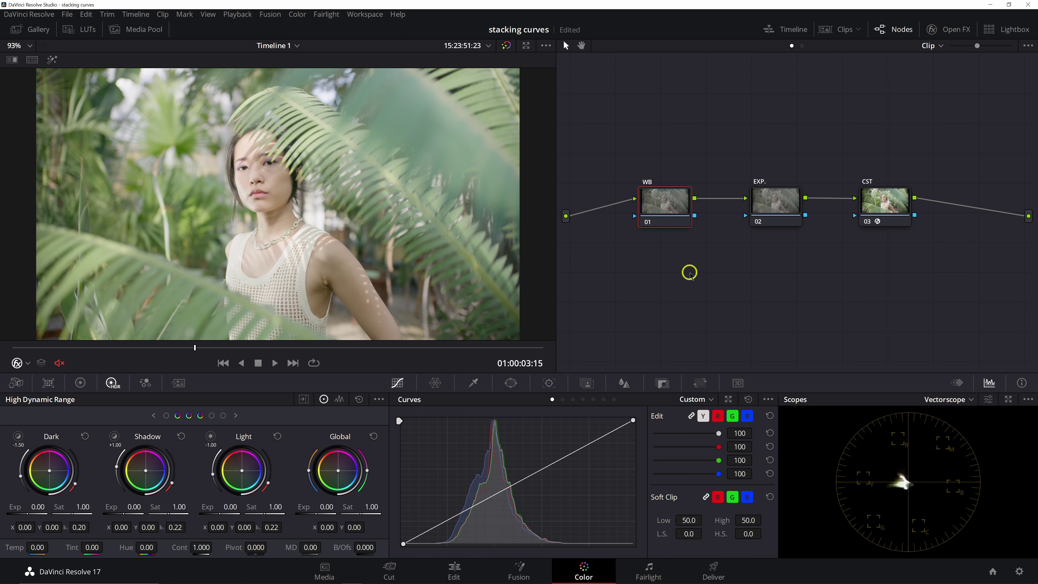
pyautogui.click(379, 399)
pyautogui.moveTo(405, 495)
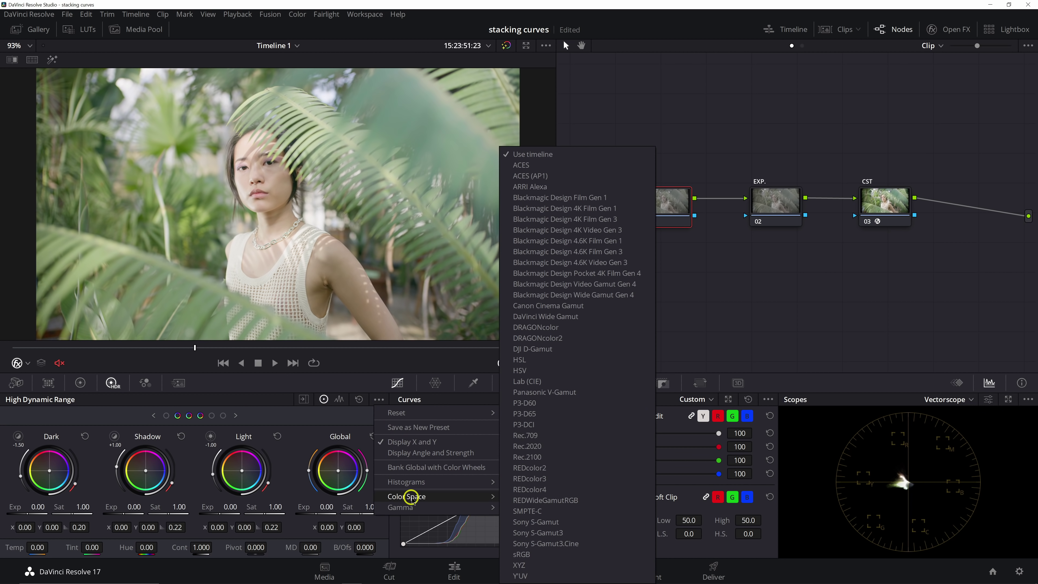
pyautogui.click(529, 500)
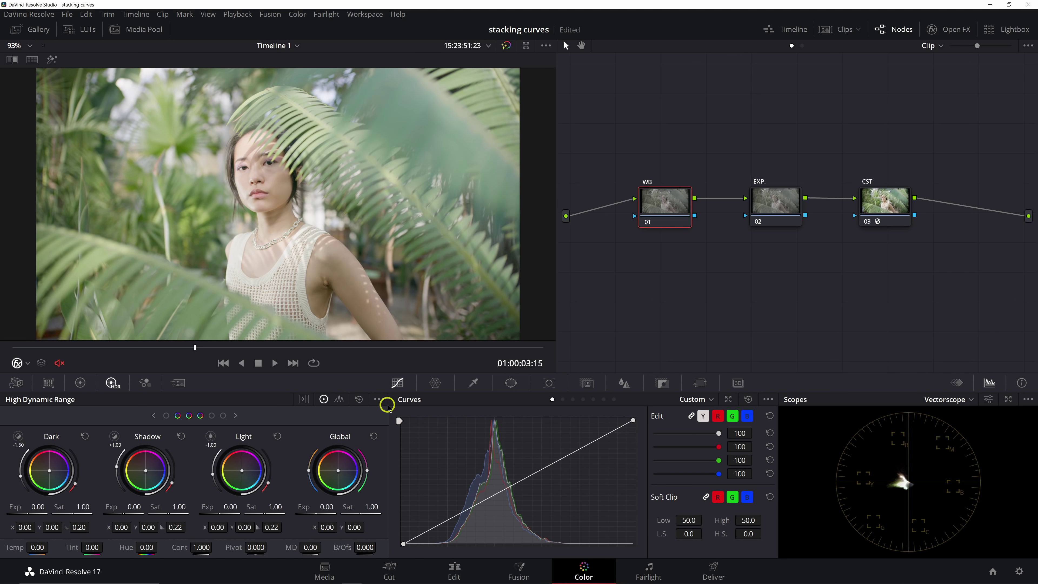
# Set the WB node's High Dynamic Range gamma to RED Log3G10 and lower its Global exposure to -0.60.
pyautogui.click(378, 402)
pyautogui.moveTo(461, 507)
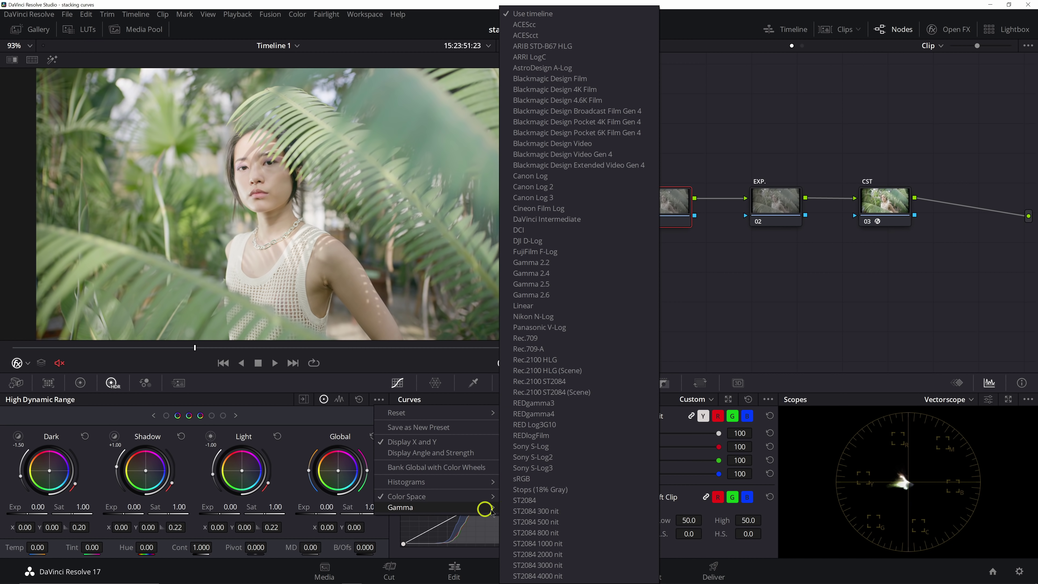
pyautogui.click(592, 426)
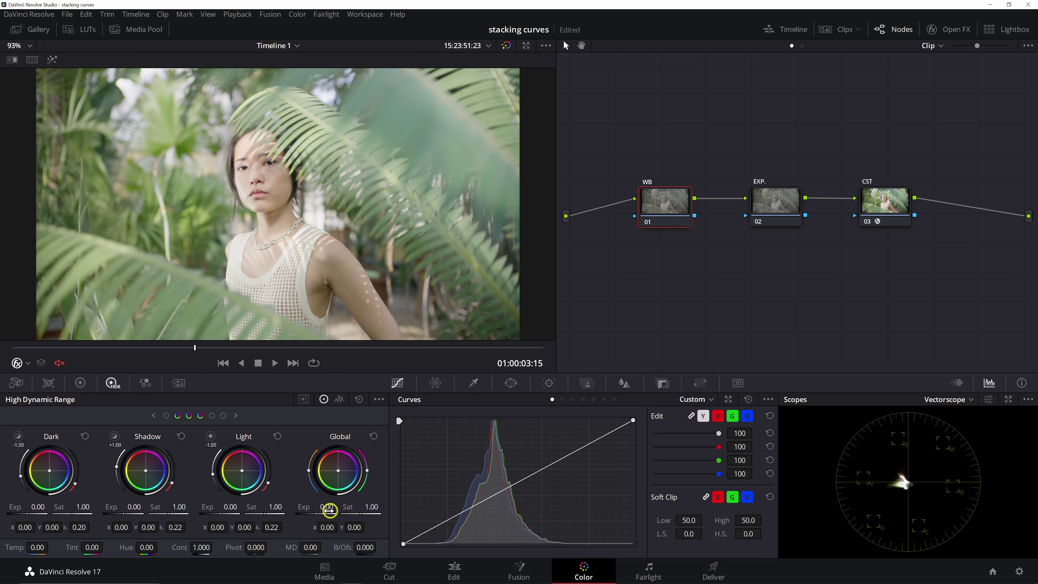
pyautogui.moveTo(312, 512)
pyautogui.mouseDown()
pyautogui.moveTo(153, 508)
pyautogui.moveTo(308, 522)
pyautogui.moveTo(63, 506)
pyautogui.moveTo(321, 511)
pyautogui.mouseUp()
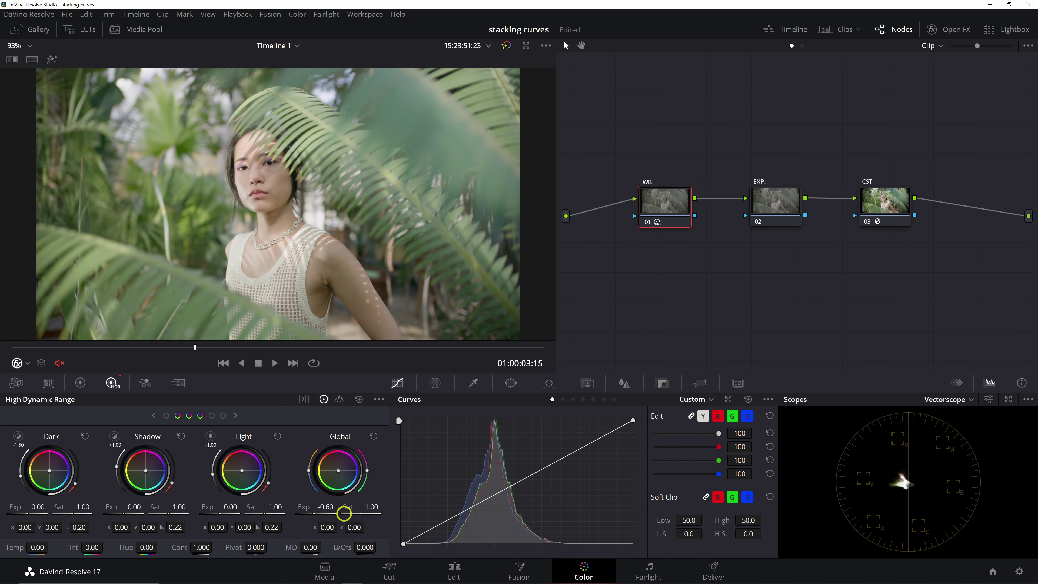
# Lower the WB node's Global exposure to -0.98 and switch the scopes to Waveform.
pyautogui.moveTo(308, 511); pyautogui.dragTo(252, 509)
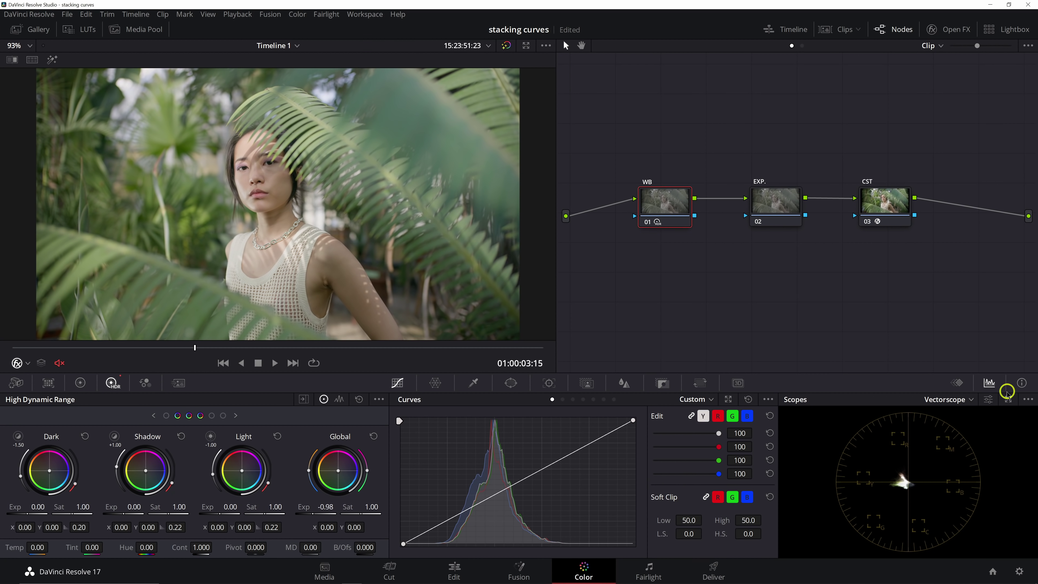
pyautogui.click(961, 399)
pyautogui.click(956, 427)
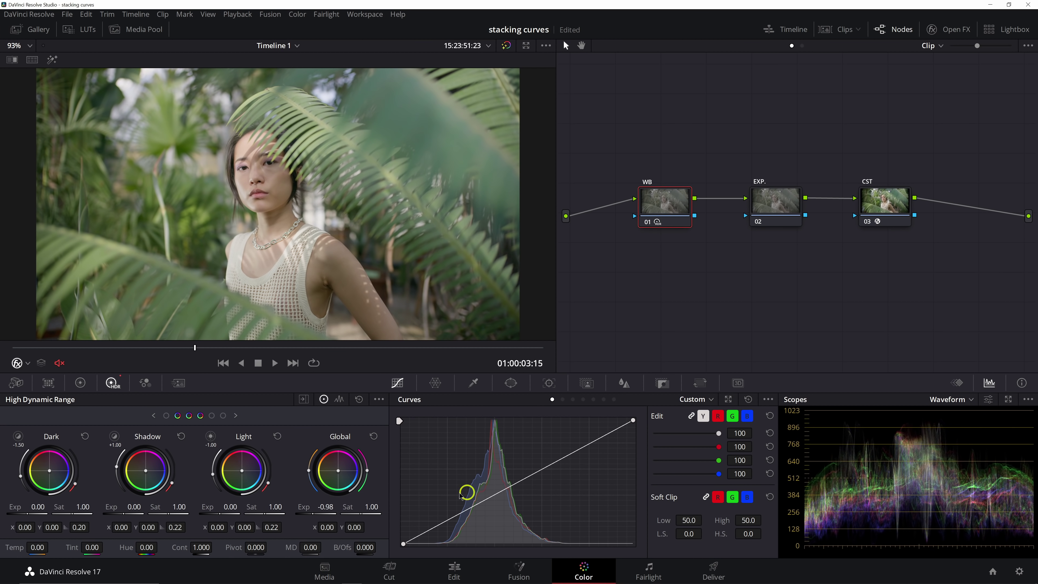
# Refine the WB node's HDR grade to contrast 1.042, Global saturation 1.07 and Global exposure -0.94.
pyautogui.moveTo(315, 506); pyautogui.dragTo(383, 500)
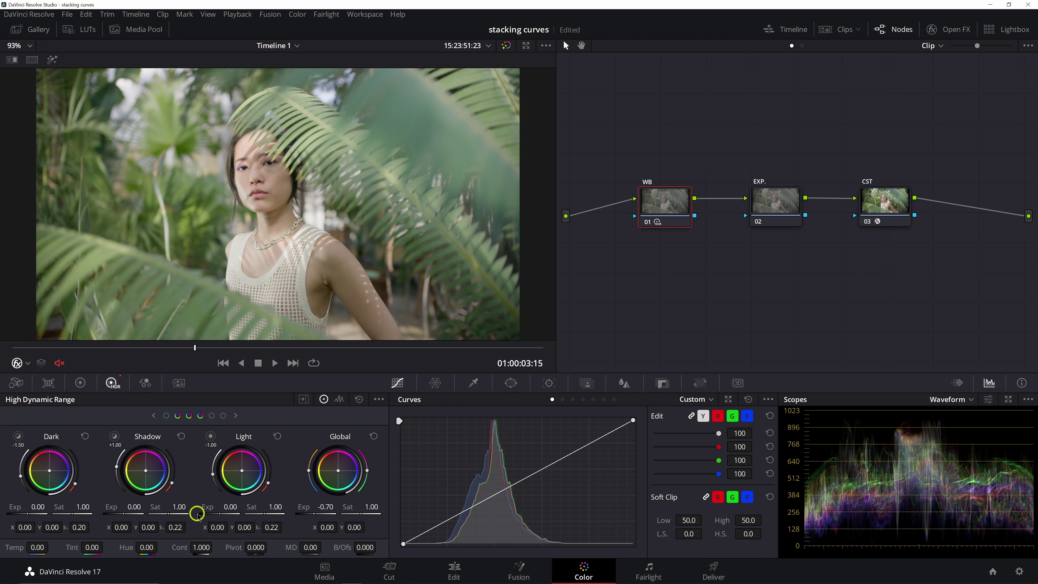
pyautogui.moveTo(177, 549); pyautogui.dragTo(187, 549)
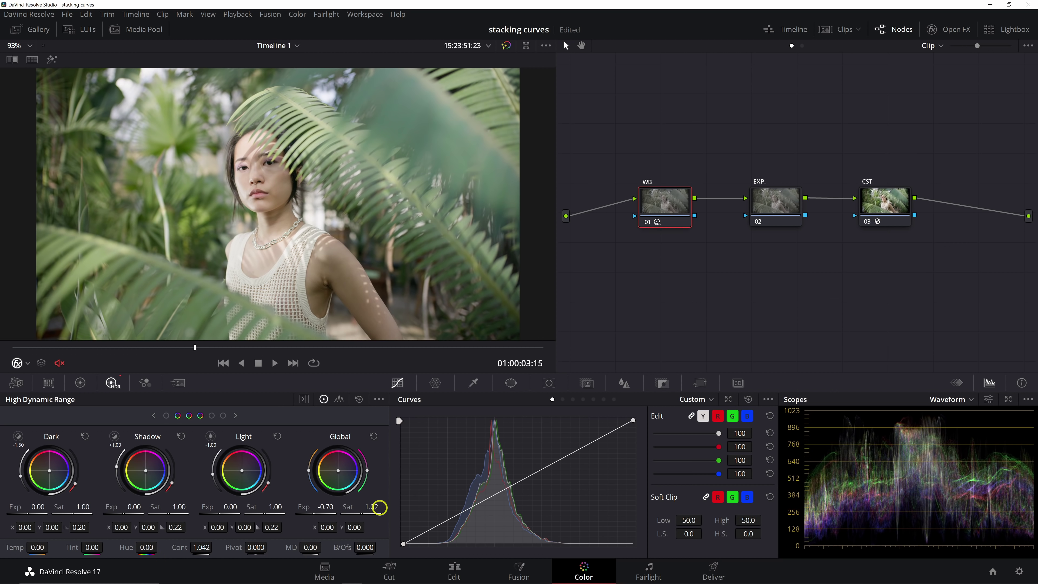
pyautogui.moveTo(319, 508); pyautogui.dragTo(268, 502)
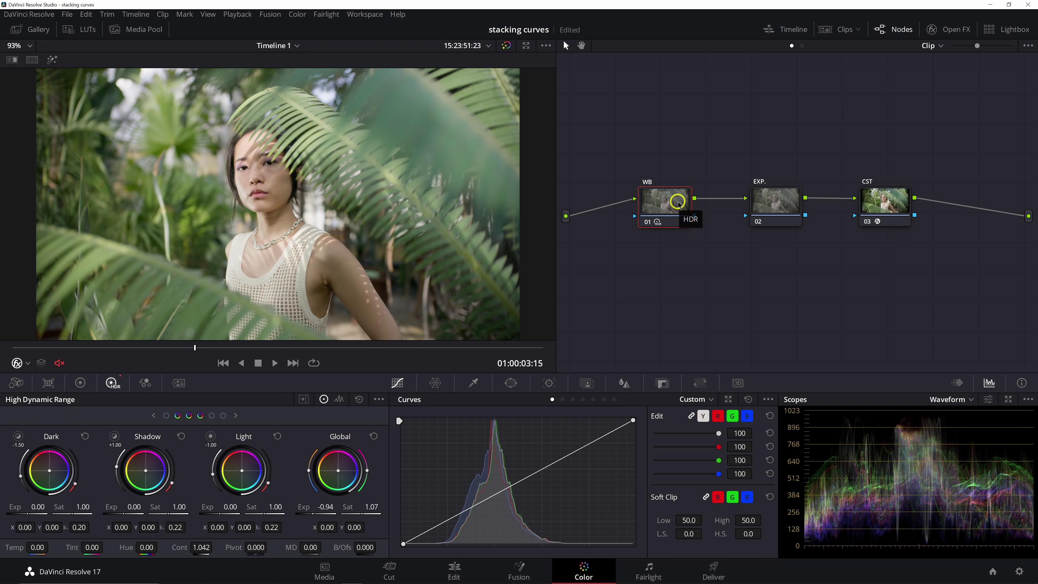
# Transfer the WB node's HDR grade to the EXP. node and reset the WB node.
pyautogui.moveTo(761, 200); pyautogui.dragTo(747, 198)
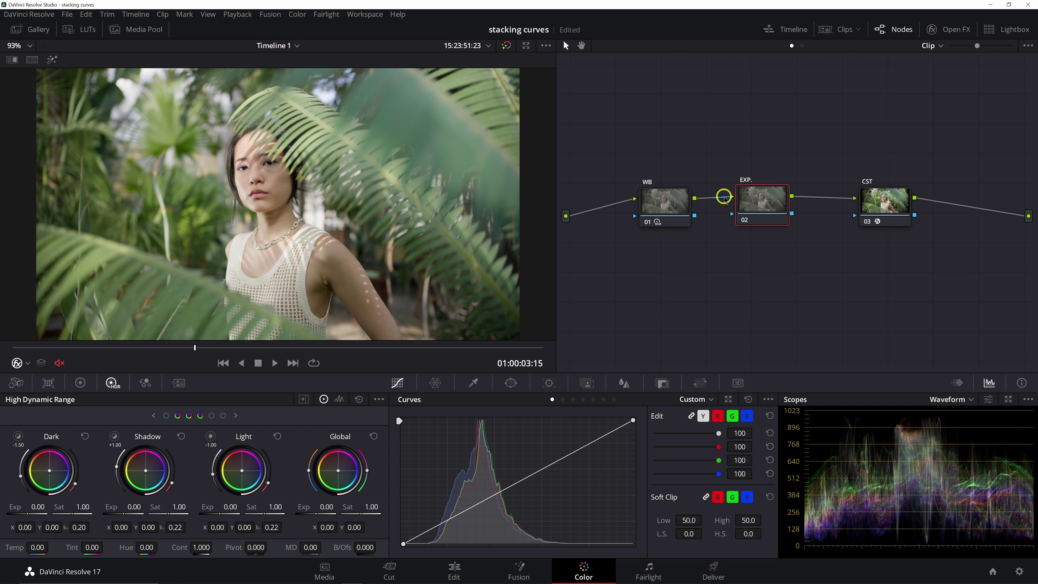
pyautogui.keyDown('alt'); pyautogui.click(681, 207); pyautogui.keyUp('alt')
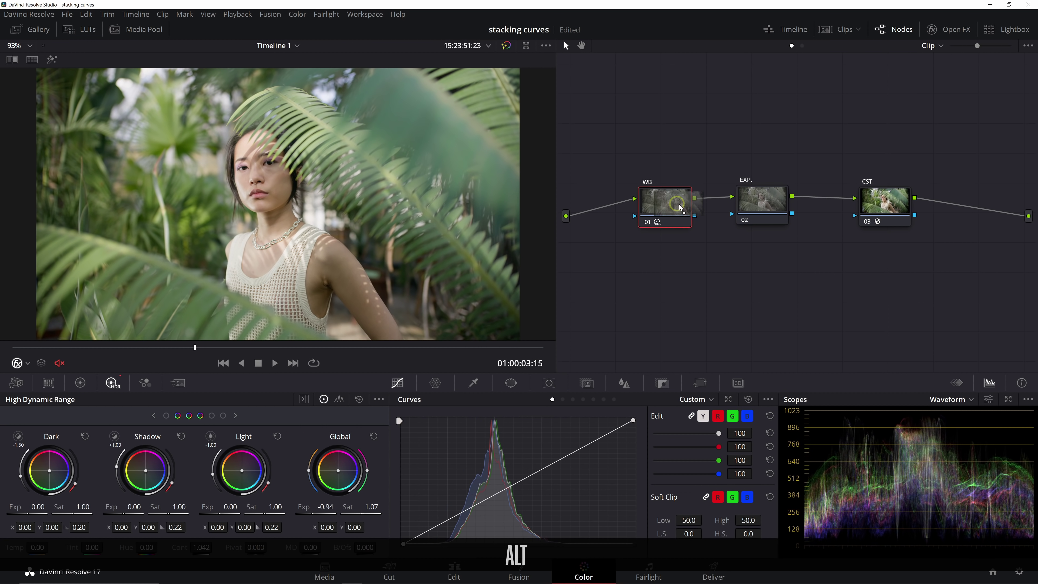
pyautogui.moveTo(746, 205); pyautogui.dragTo(746, 203)
pyautogui.rightClick(682, 204)
pyautogui.click(719, 245)
# Rename the second node, which carries the copied HDR grade, as EXP.
pyautogui.click(776, 201)
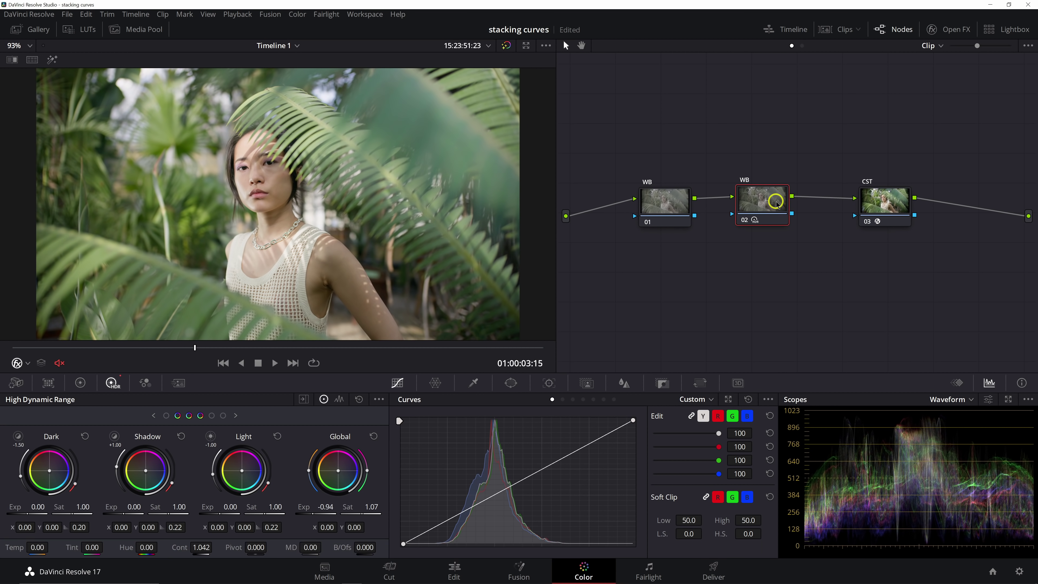
pyautogui.write('EXP')
pyautogui.press('Return')
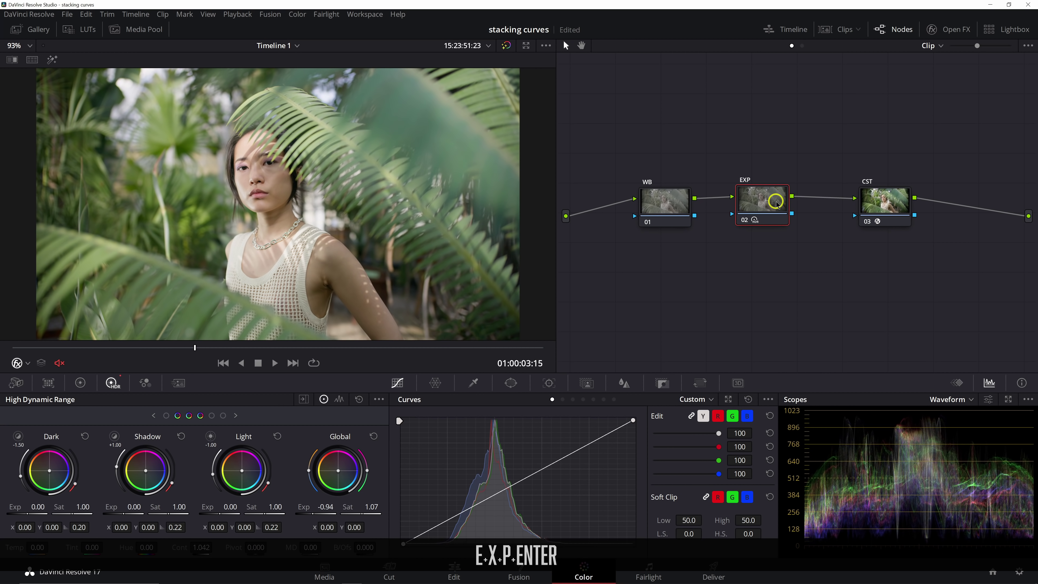
# Try warming the WB node with an HDR temperature of 505.60 and a tint adjustment, and reset the temperature.
pyautogui.click(667, 212)
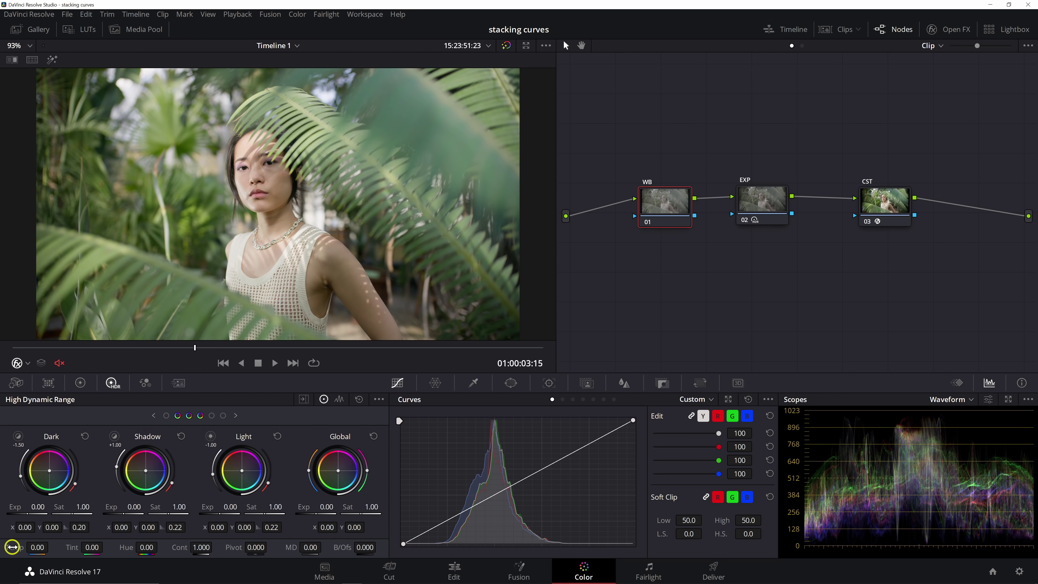
pyautogui.moveTo(13, 549); pyautogui.dragTo(183, 527)
pyautogui.moveTo(62, 548); pyautogui.dragTo(81, 547)
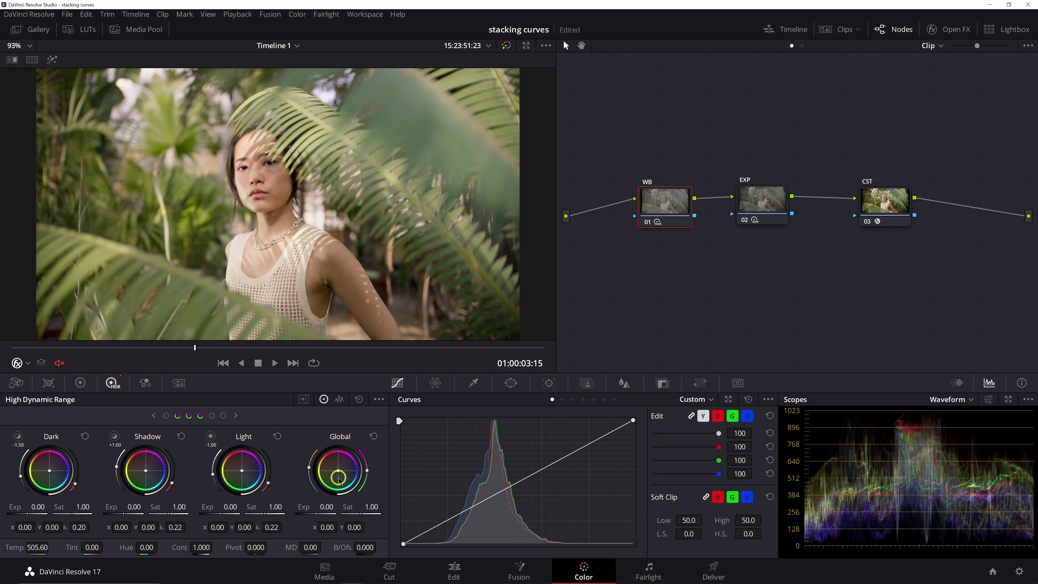
pyautogui.doubleClick(11, 547)
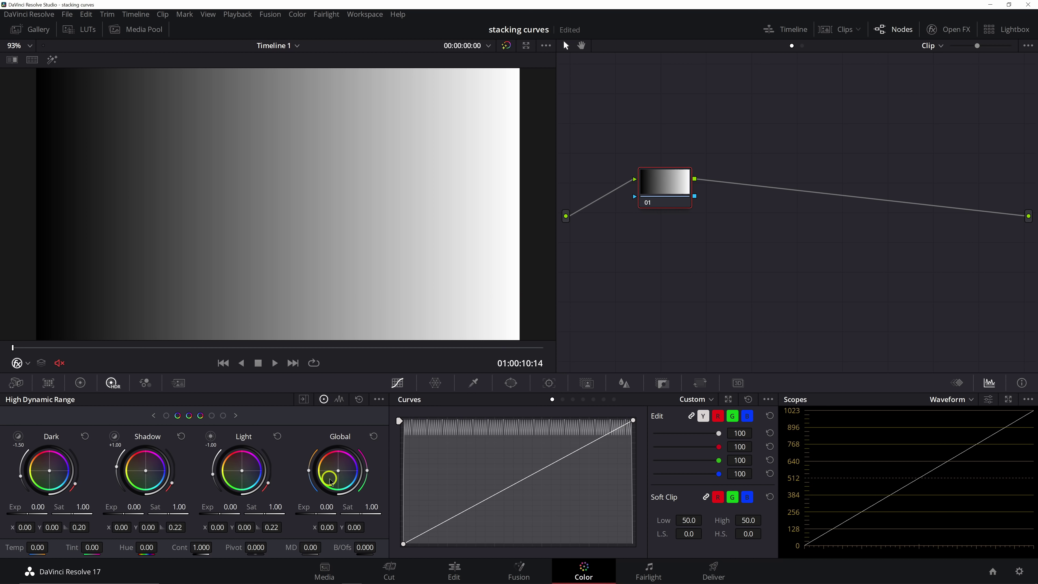
# Shift the Global color balance on the grayscale ramp clip and return to the portrait clip at 01:00:03:23.
pyautogui.moveTo(338, 470); pyautogui.dragTo(315, 447)
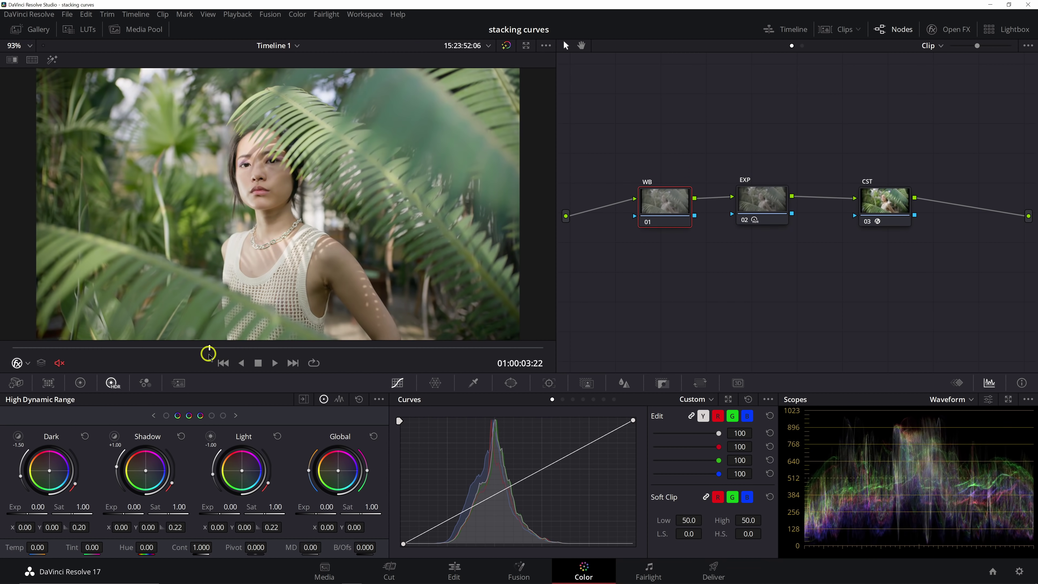
pyautogui.moveTo(210, 356); pyautogui.dragTo(211, 356)
pyautogui.click(479, 404)
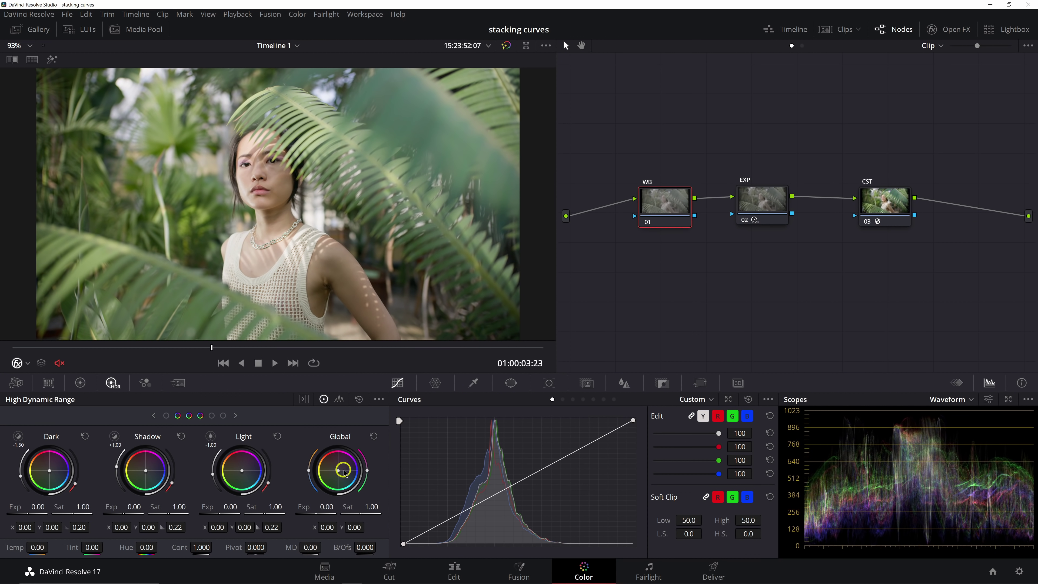
# Try small color balance shifts with the WB node's Global wheel, resetting the wheel after each attempt.
pyautogui.moveTo(338, 470); pyautogui.dragTo(337, 474)
pyautogui.doubleClick(341, 476)
pyautogui.doubleClick(337, 474)
pyautogui.moveTo(340, 474); pyautogui.dragTo(341, 475)
pyautogui.doubleClick(341, 476)
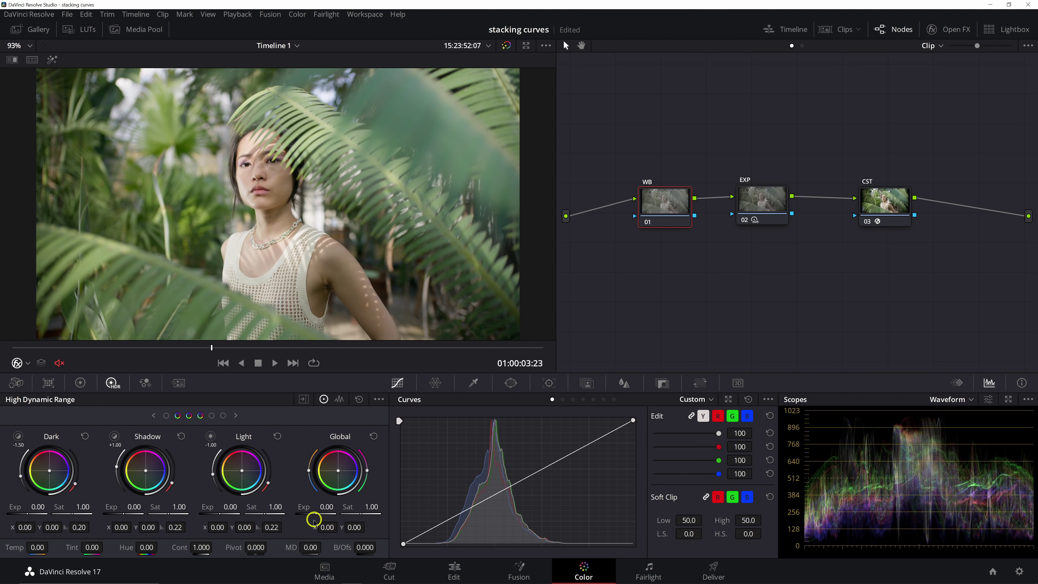
# Try a Global X of -0.05 with a slight Y change on the WB node and reset both axes.
pyautogui.moveTo(311, 529); pyautogui.dragTo(352, 524)
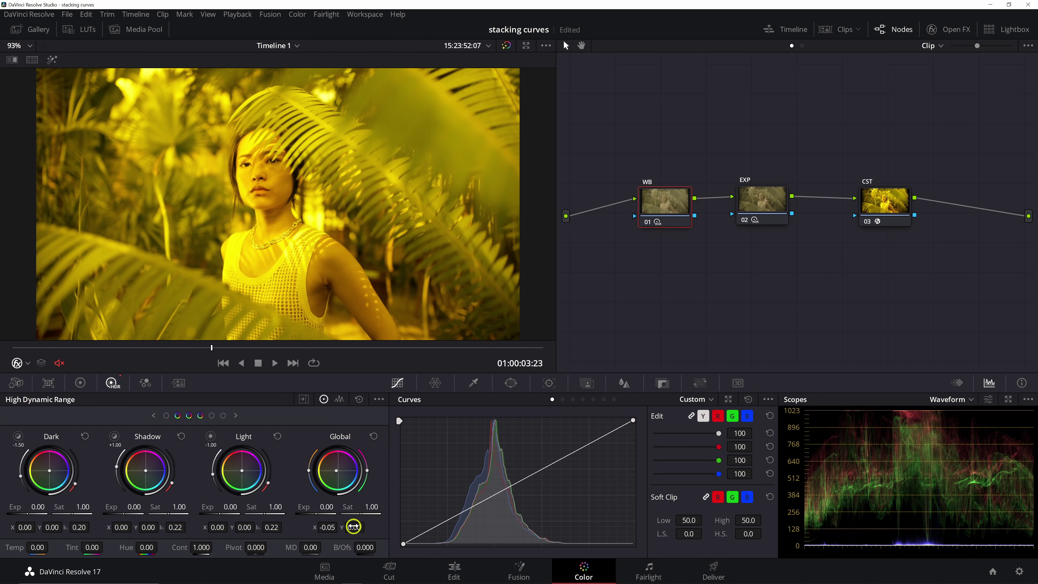
pyautogui.moveTo(356, 528); pyautogui.dragTo(335, 532)
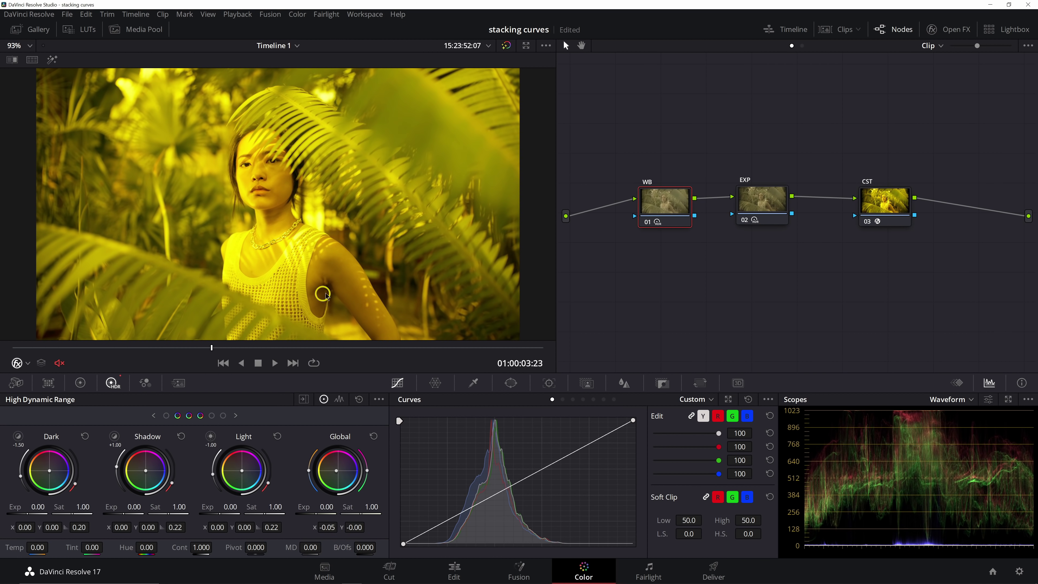
pyautogui.doubleClick(312, 530)
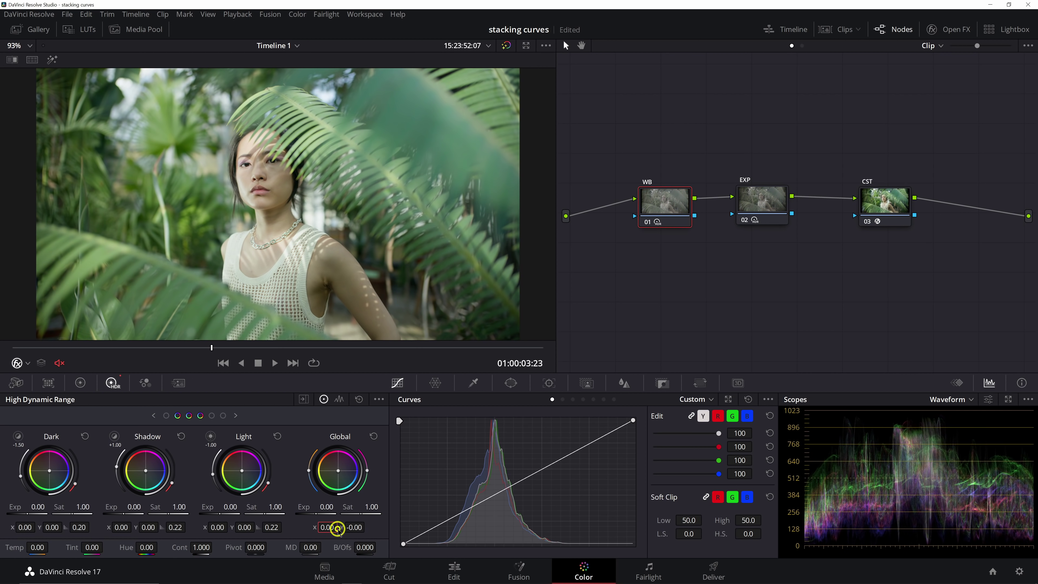
pyautogui.moveTo(340, 529); pyautogui.dragTo(342, 529)
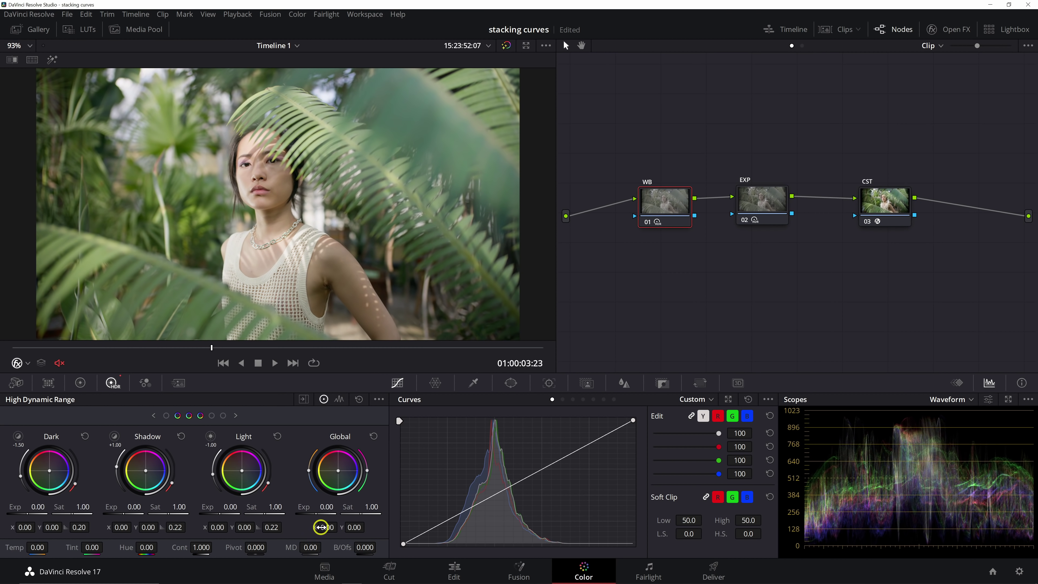
# Warm the WB node's balance subtly by nudging its Global X and Y to barely negative values.
pyautogui.moveTo(326, 529); pyautogui.dragTo(310, 530)
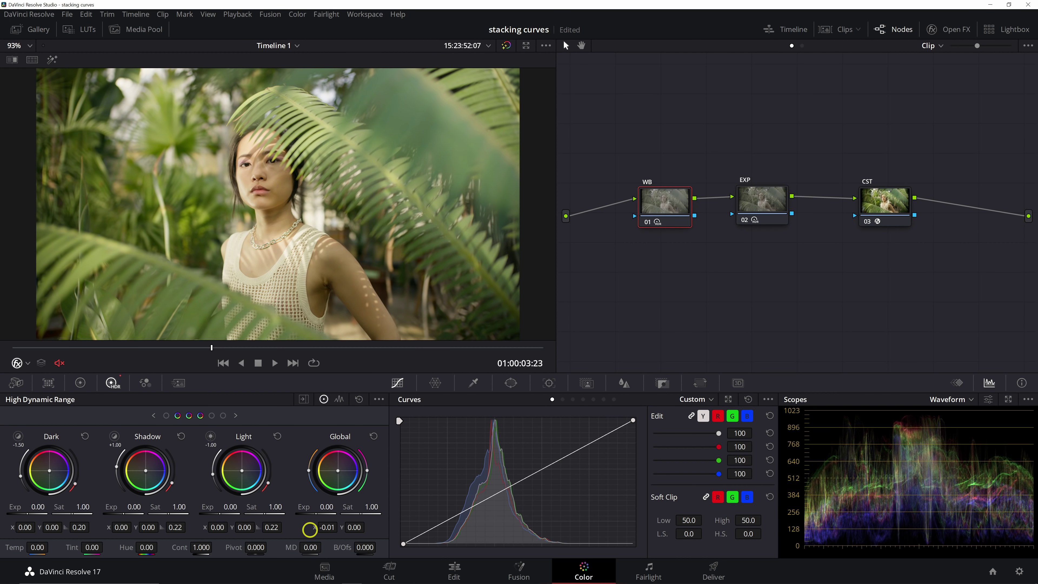
pyautogui.click(350, 531)
pyautogui.moveTo(355, 528); pyautogui.dragTo(327, 528)
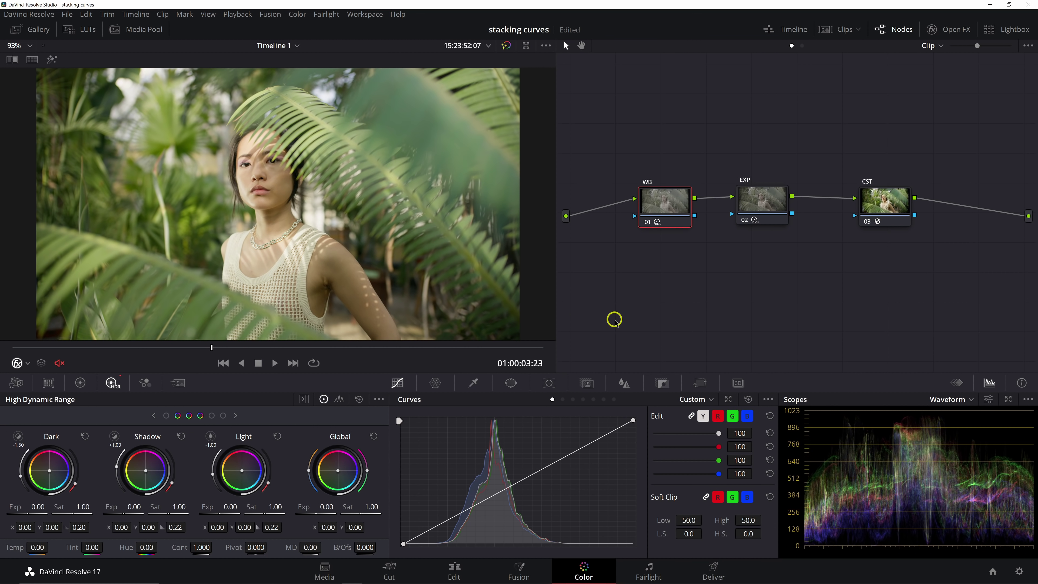
pyautogui.hotkey('ctrl', 'z')
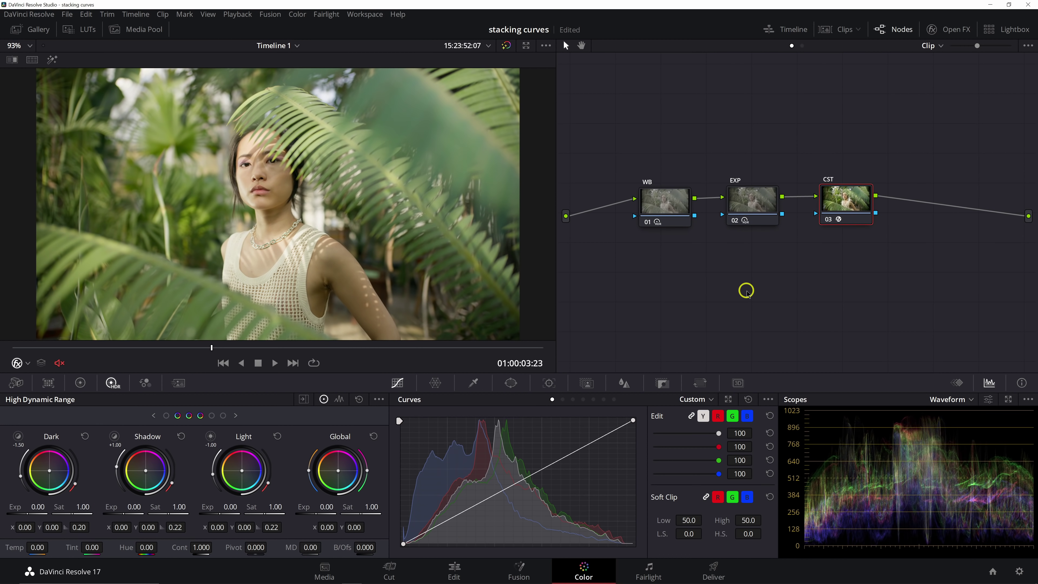